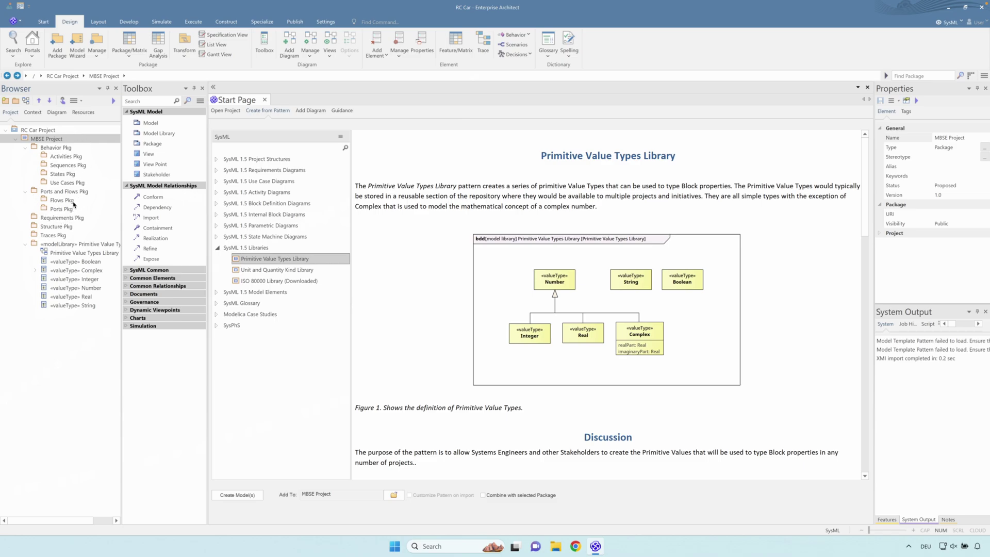
click(42, 149)
click(41, 139)
right_click(50, 141)
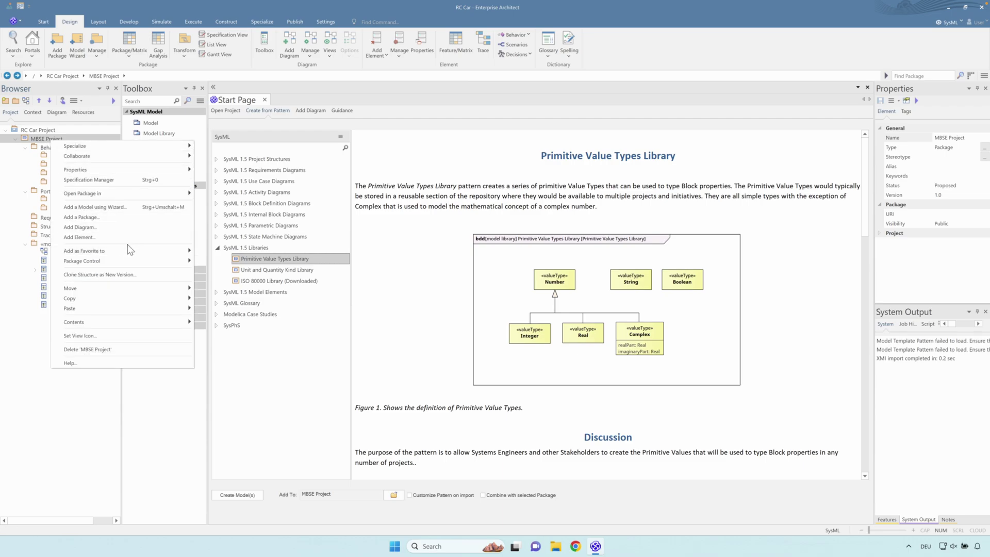
click(83, 231)
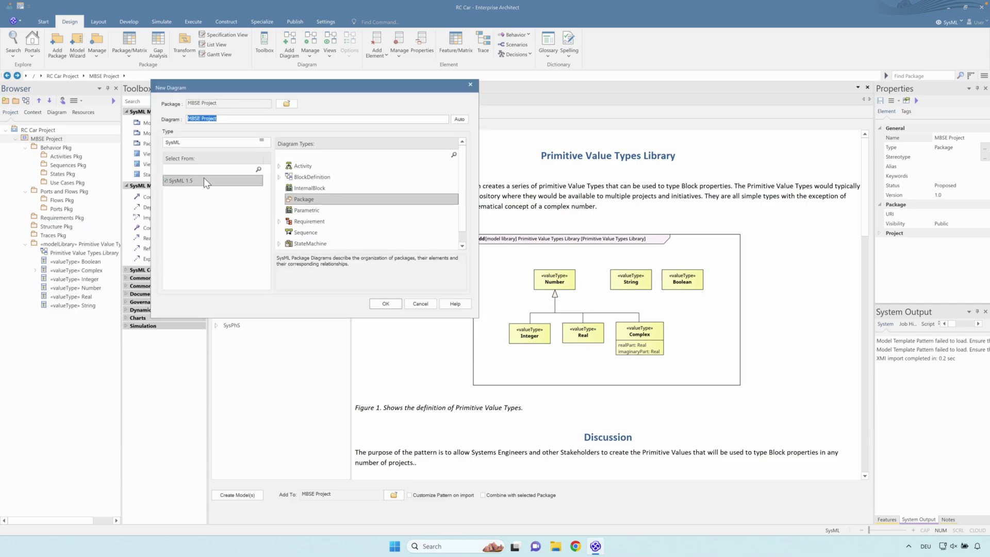
click(265, 143)
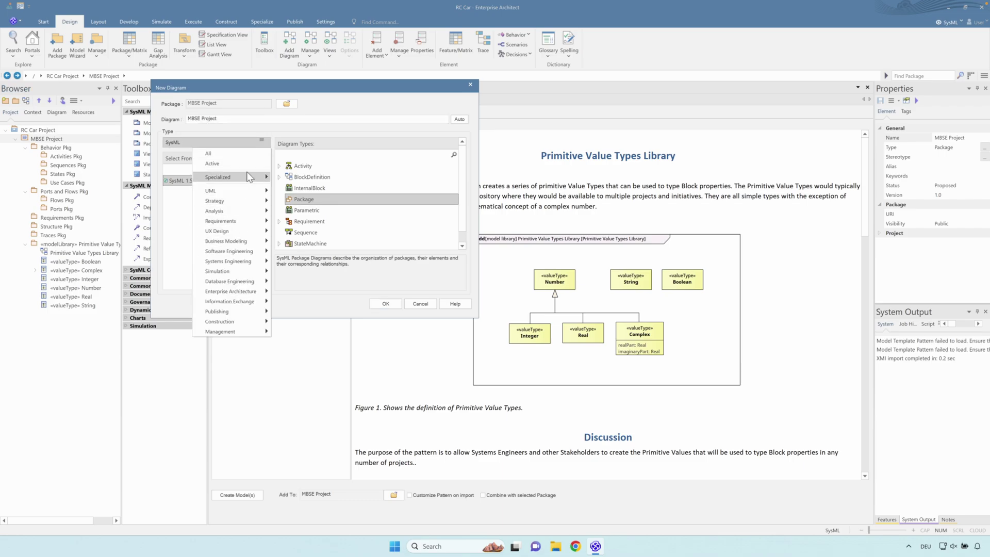
click(262, 139)
click(261, 140)
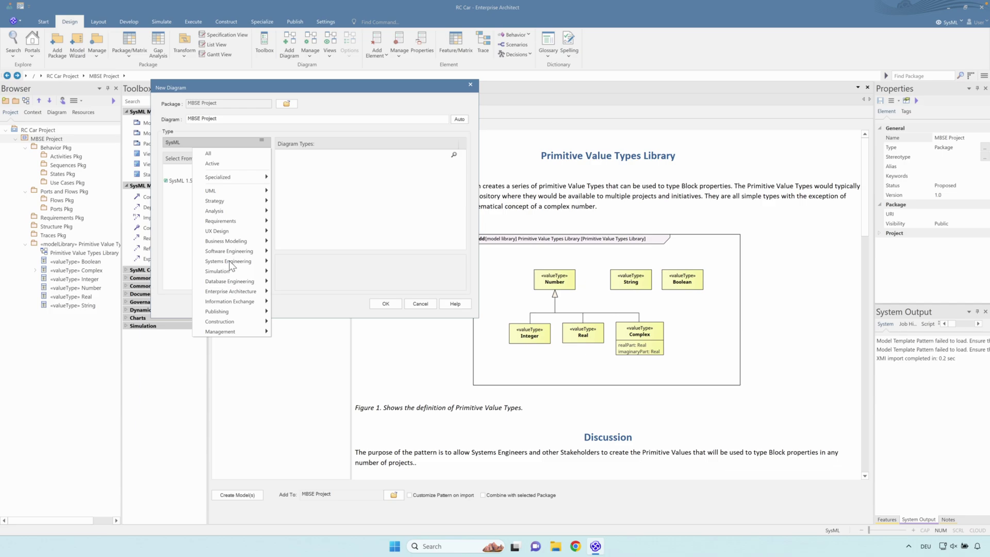
click(183, 223)
click(263, 140)
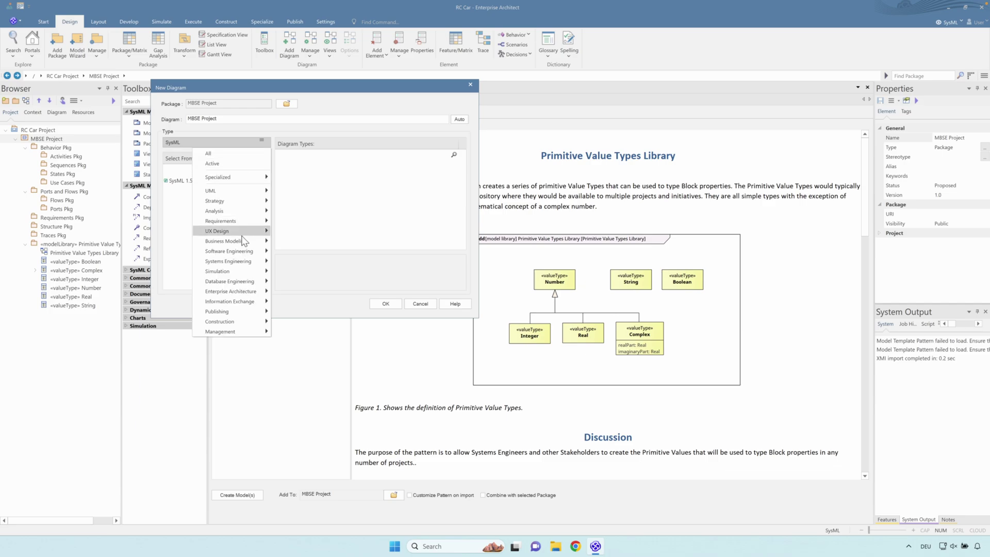
mouse_move(239, 259)
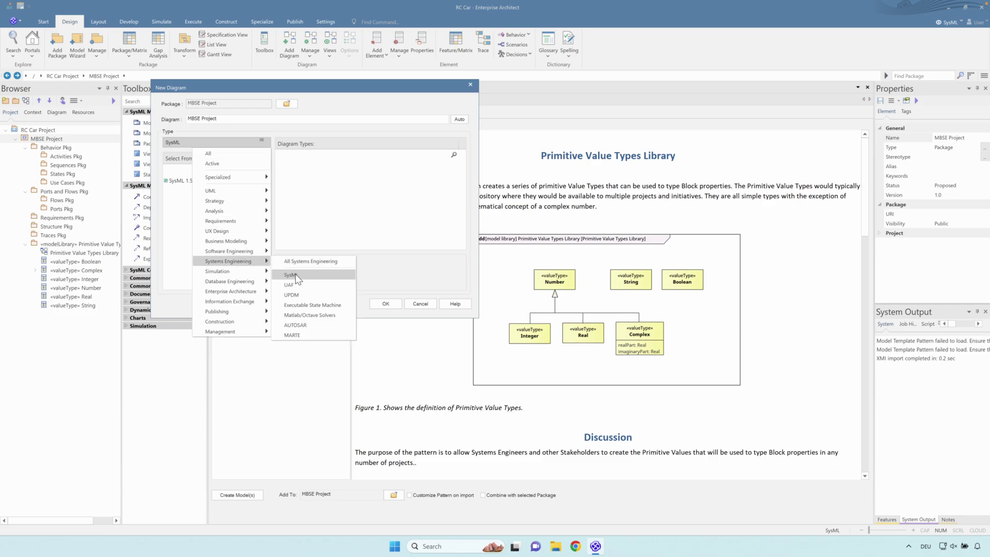
click(428, 305)
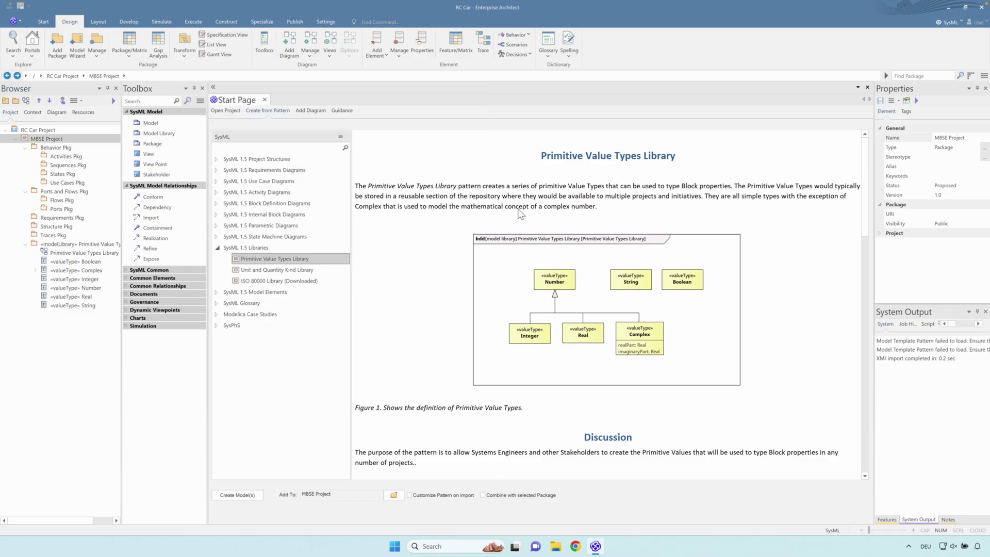
click(962, 22)
mouse_move(921, 125)
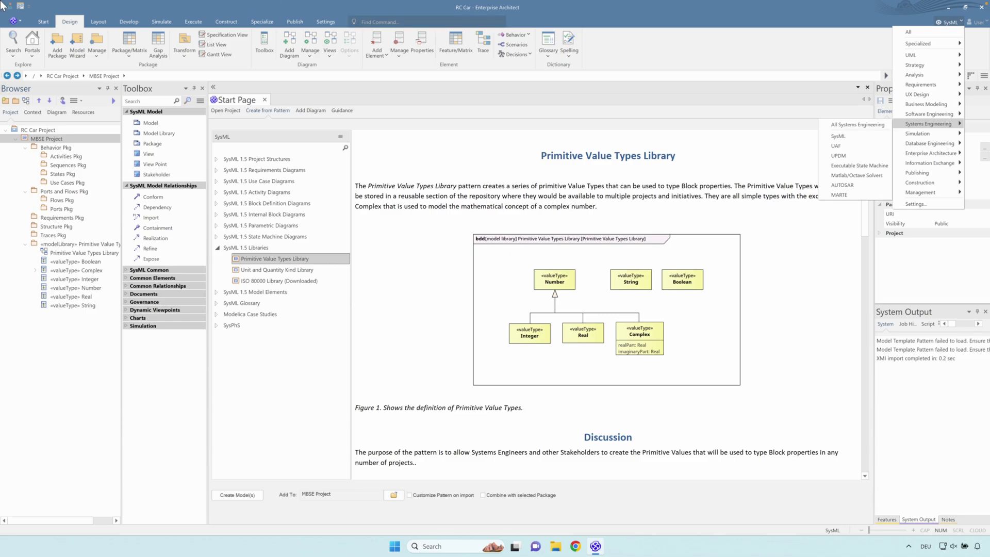
click(47, 24)
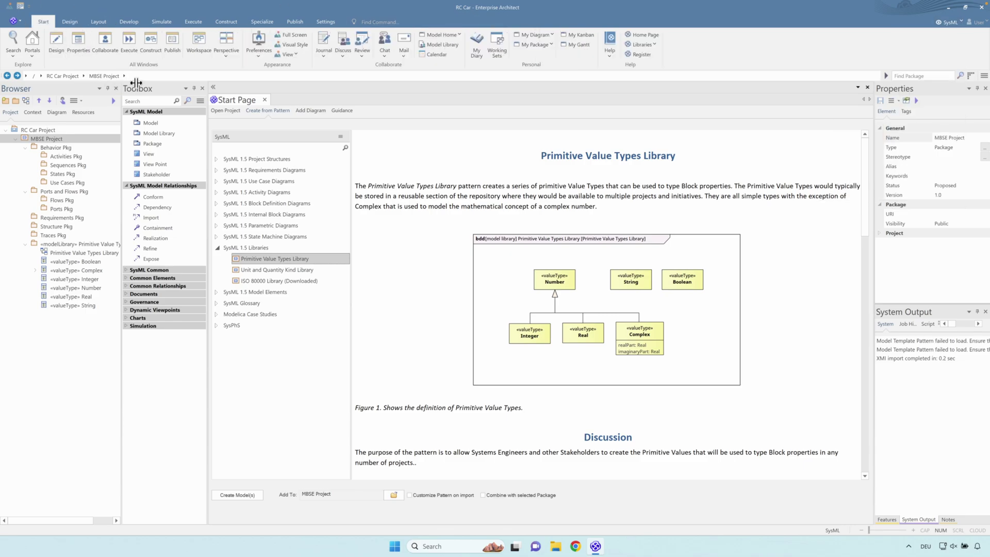
click(226, 43)
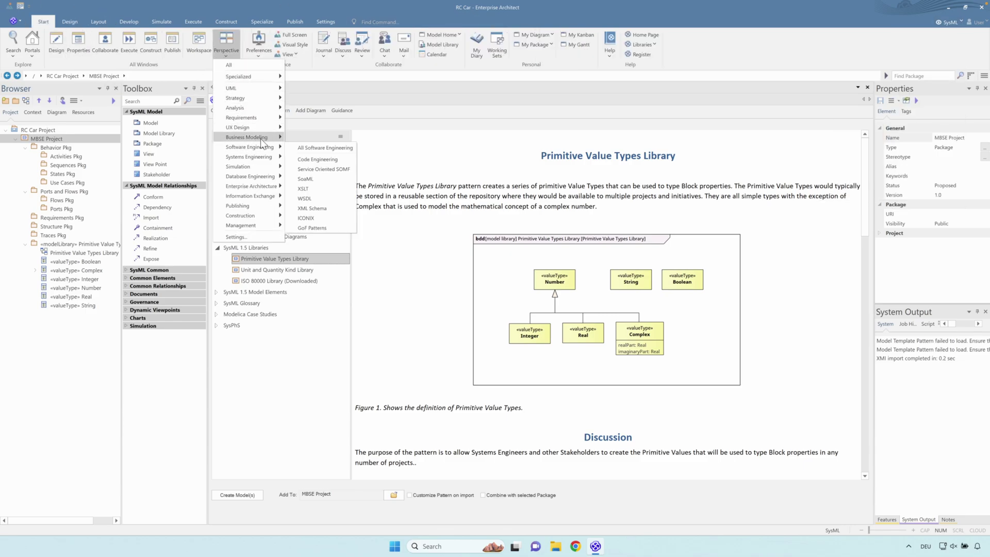
click(814, 40)
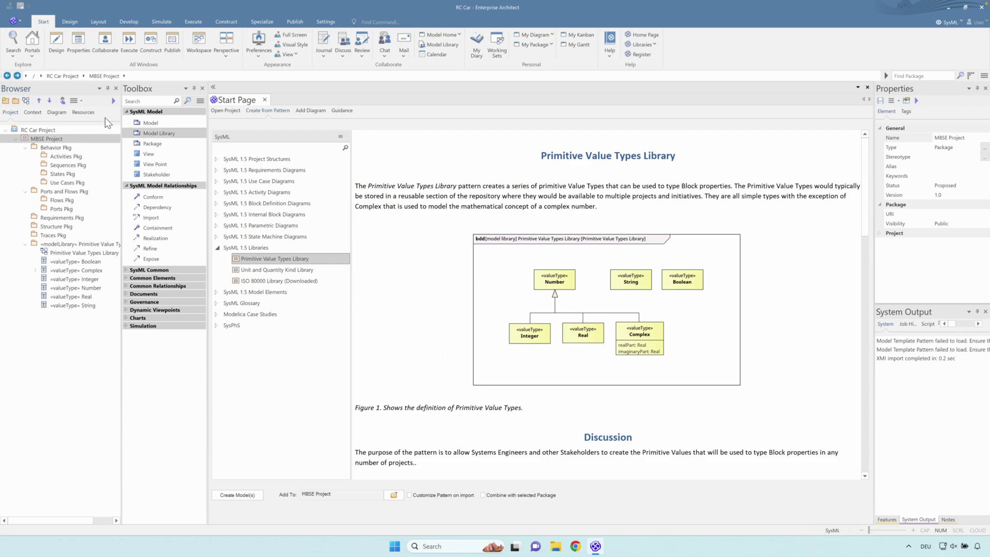
- Add a SysML 1.5 Package diagram named Model Overview to the MBSE Project package
right_click(51, 139)
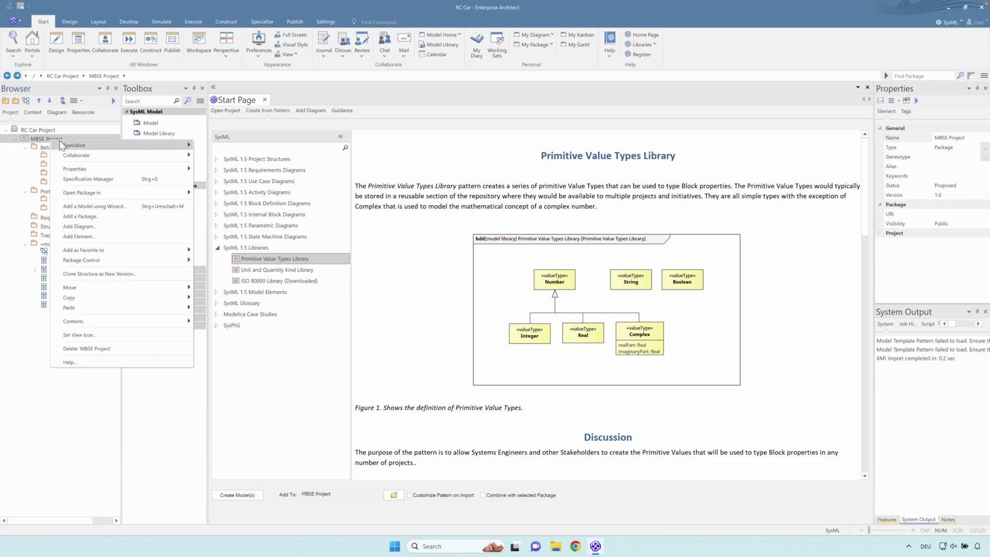
click(116, 229)
click(305, 199)
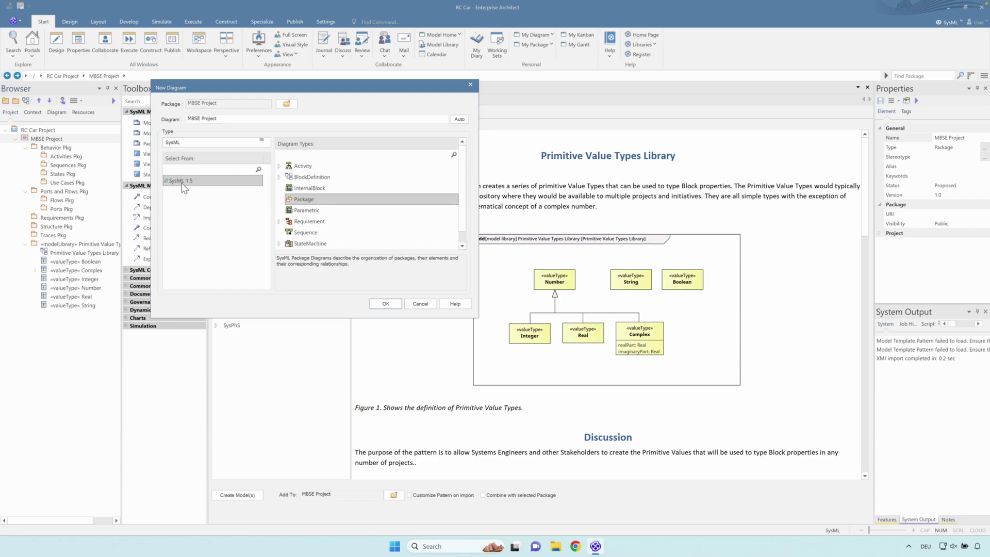
double_click(189, 119)
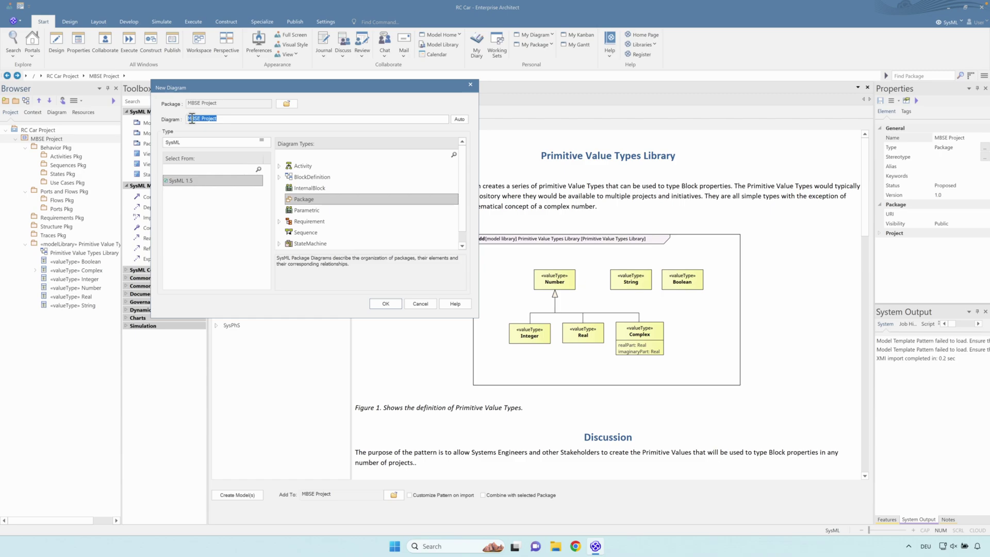
text(Po)
click(393, 305)
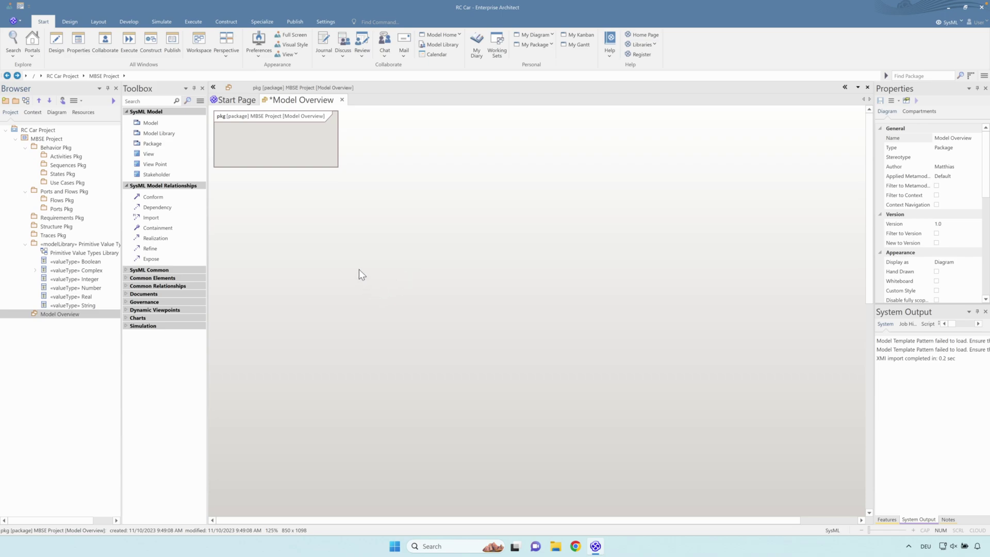
- Place Behavior Pkg on the Model Overview diagram as a package element, near the upper middle of the frame
click(276, 145)
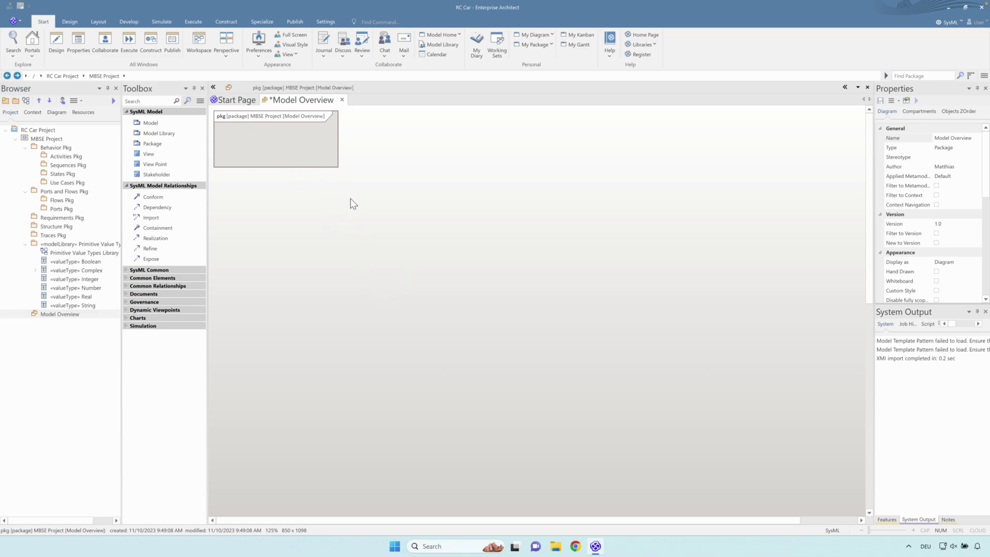
click(63, 149)
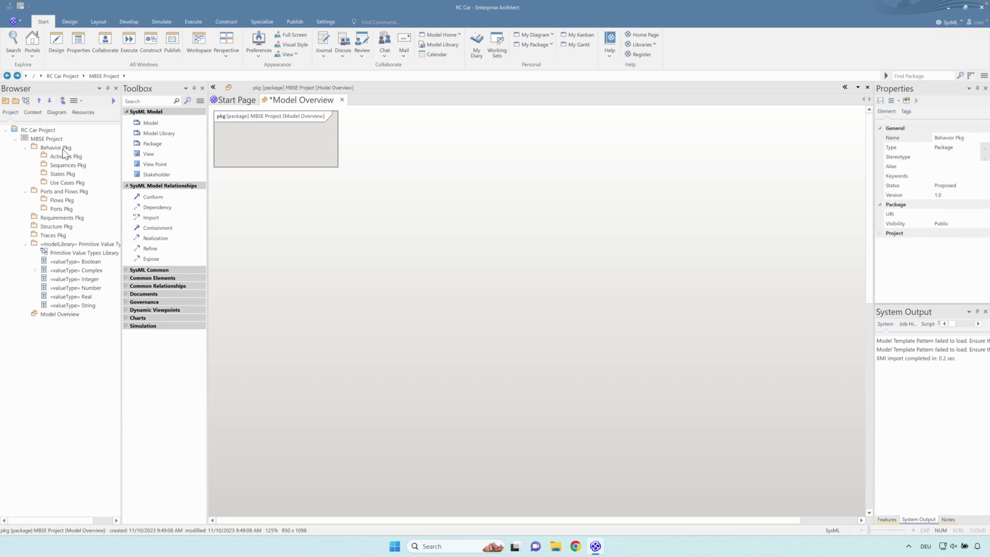
drag(51, 150, 288, 148)
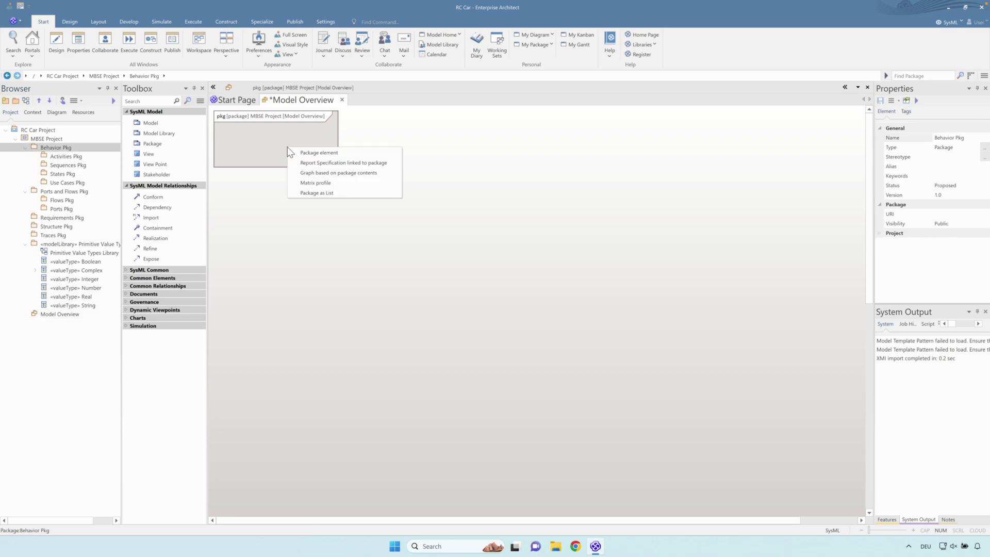
click(314, 152)
drag(318, 157, 361, 164)
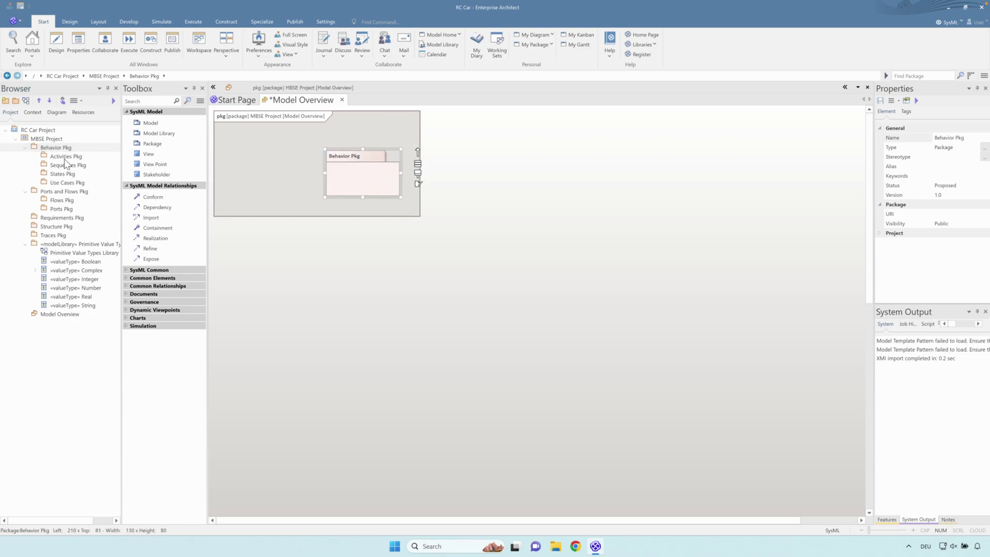
- Add Activities Pkg, Sequences Pkg, States Pkg and Use Cases Pkg to the diagram as package elements below Behavior Pkg
drag(65, 157, 256, 227)
click(265, 233)
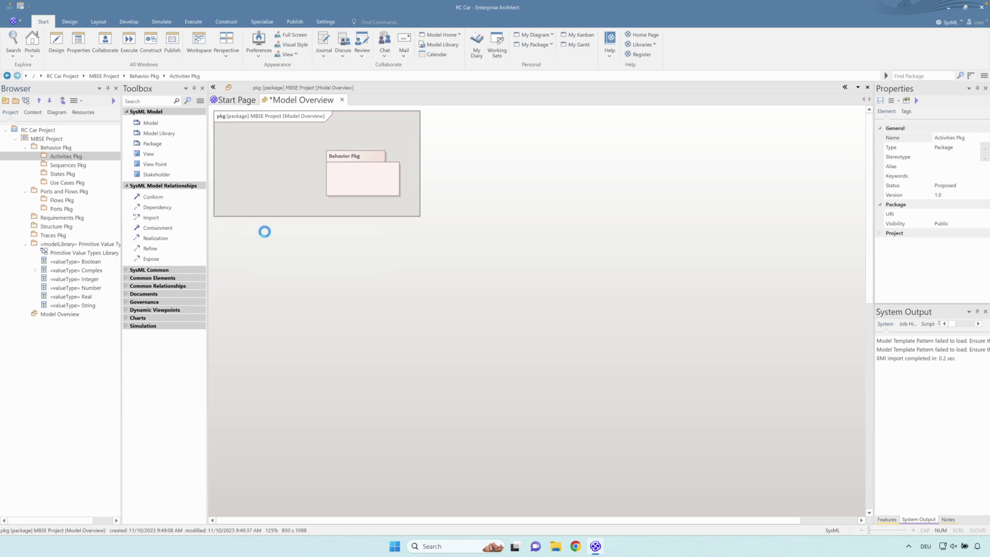
drag(66, 165, 368, 247)
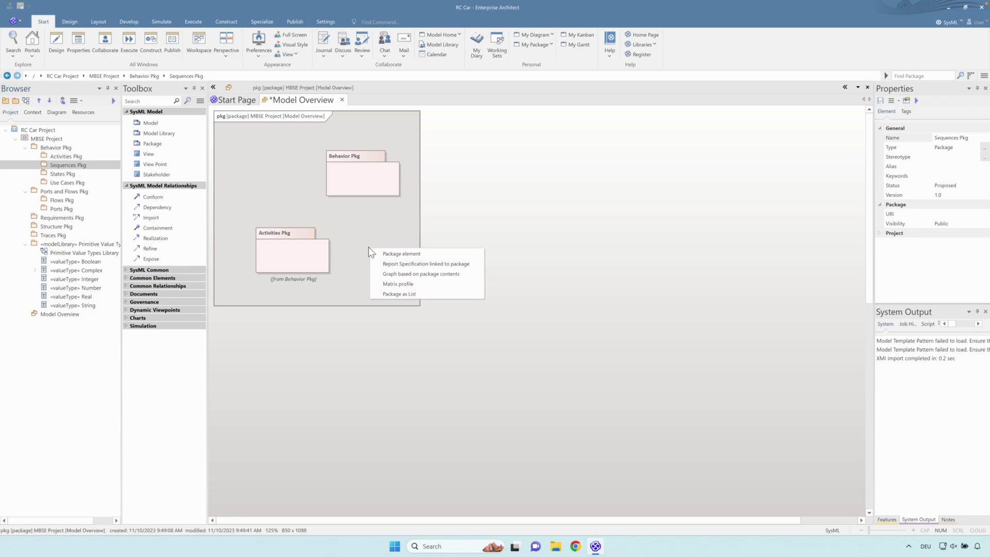
click(379, 253)
drag(63, 174, 305, 211)
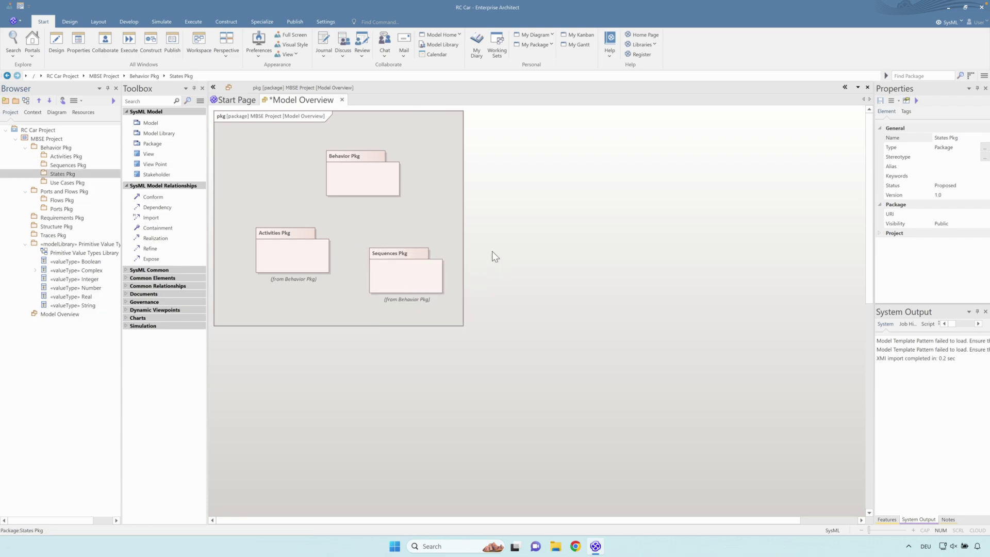
drag(492, 252, 492, 252)
click(511, 255)
drag(58, 183, 614, 258)
click(640, 262)
- Arrange the four behavior subpackages in a row and move Behavior Pkg to the middle above them
drag(402, 264, 392, 248)
drag(321, 248, 318, 255)
drag(548, 281, 514, 264)
drag(679, 286, 628, 269)
click(663, 223)
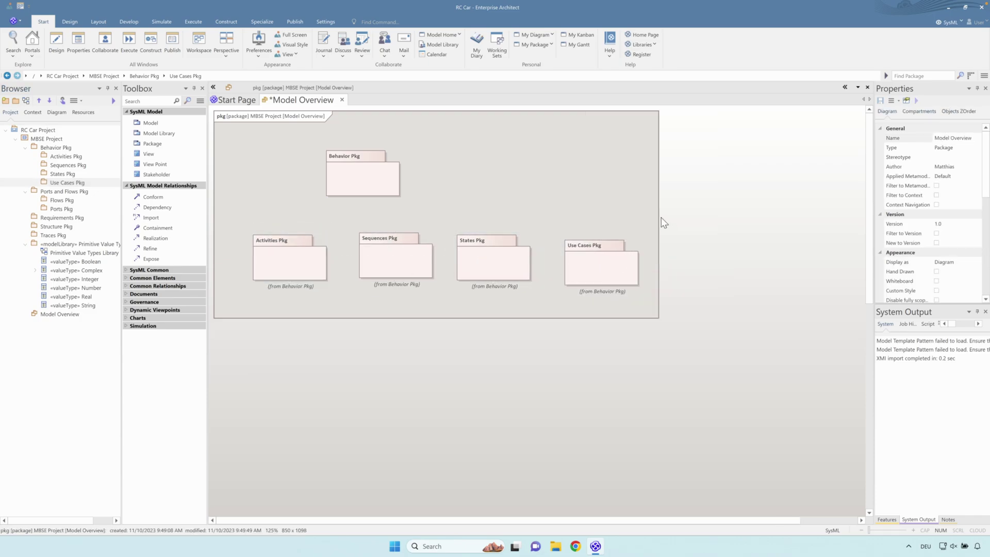
drag(364, 161, 434, 155)
click(619, 185)
- Add Ports and Flows Pkg below the behavior packages, with Flows Pkg and Ports Pkg side by side beneath it, as package elements
click(57, 192)
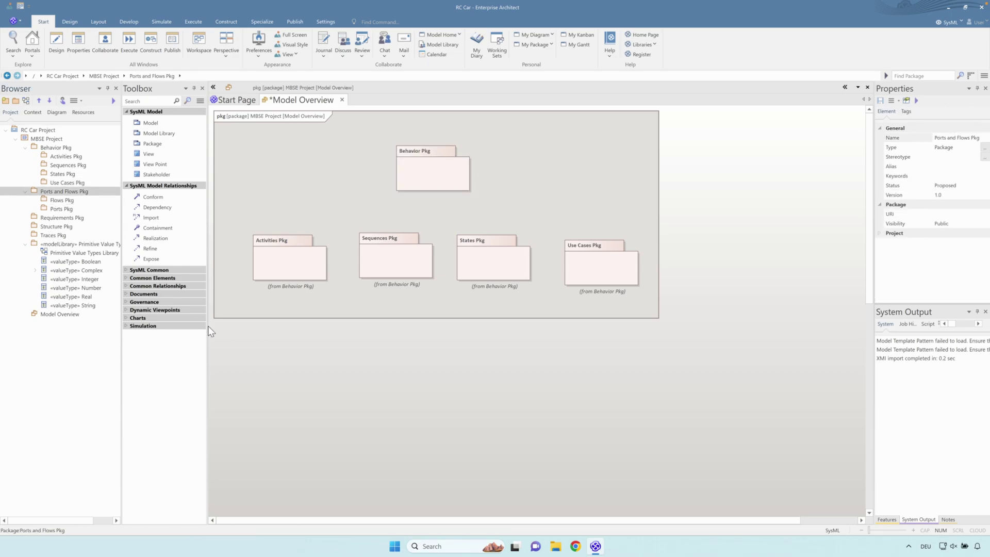
click(273, 352)
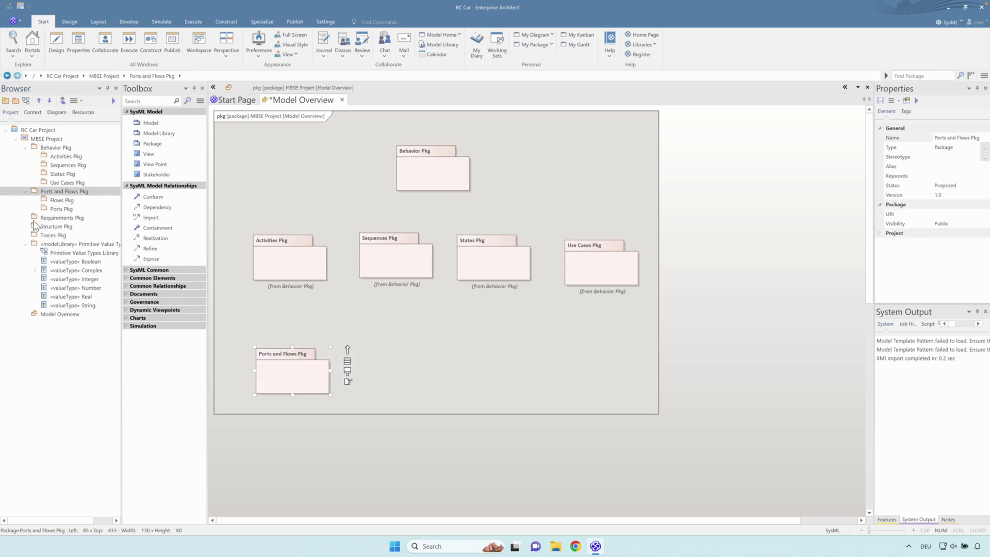
click(61, 200)
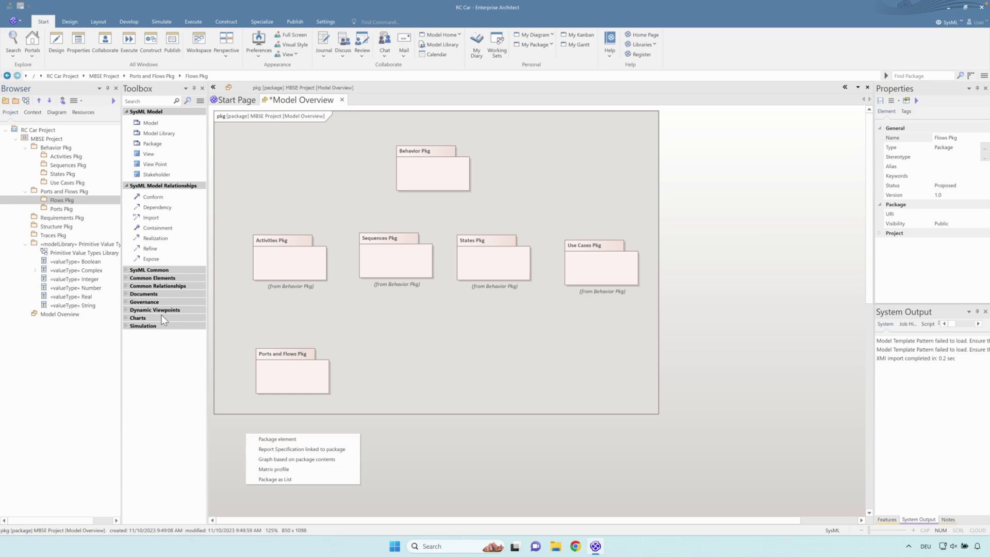
click(258, 438)
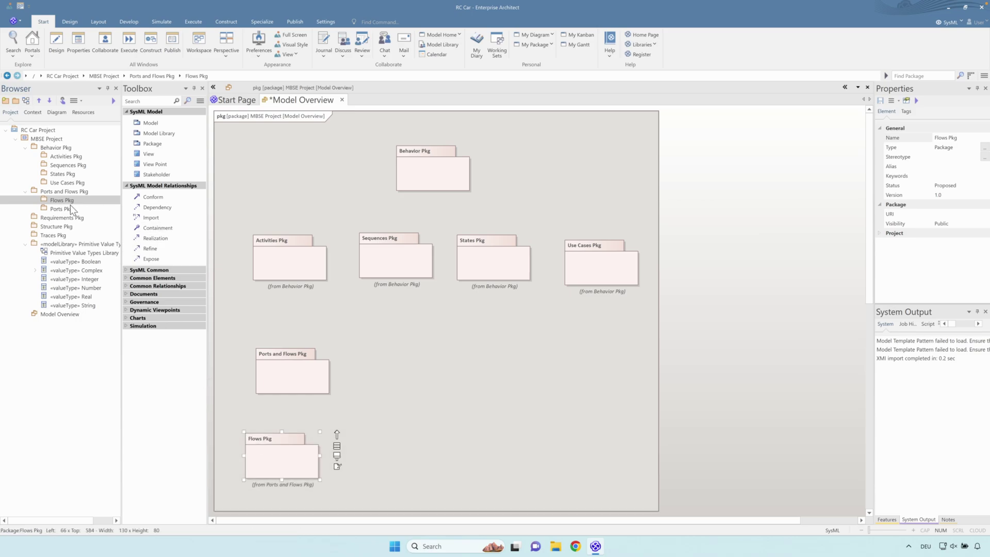
click(62, 209)
drag(382, 469, 363, 456)
click(375, 453)
drag(302, 381, 327, 387)
click(278, 328)
- Add Requirements Pkg, Structure Pkg and Traces Pkg as package elements in the lower right of the diagram
drag(83, 216, 507, 364)
click(536, 371)
drag(56, 227, 628, 403)
click(652, 401)
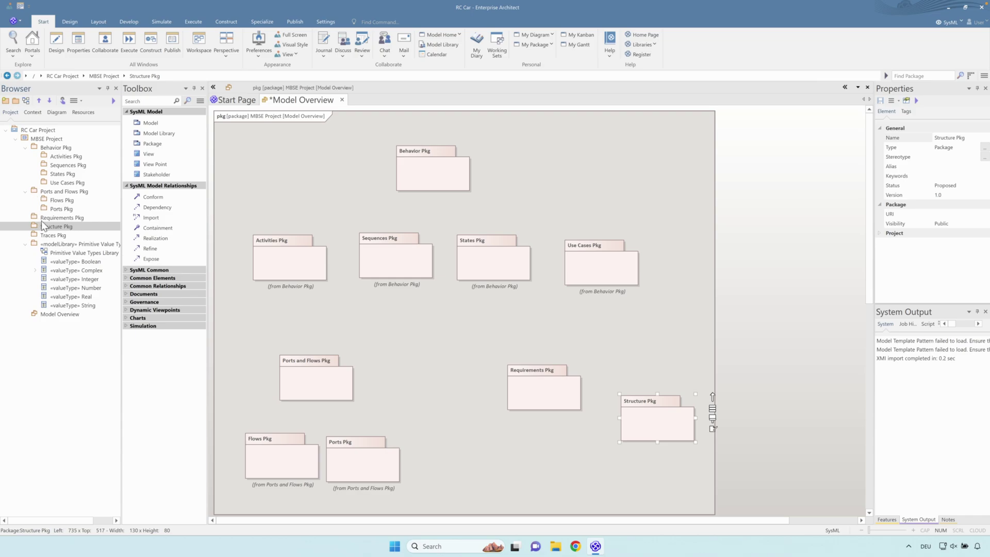
drag(52, 235, 554, 460)
click(557, 461)
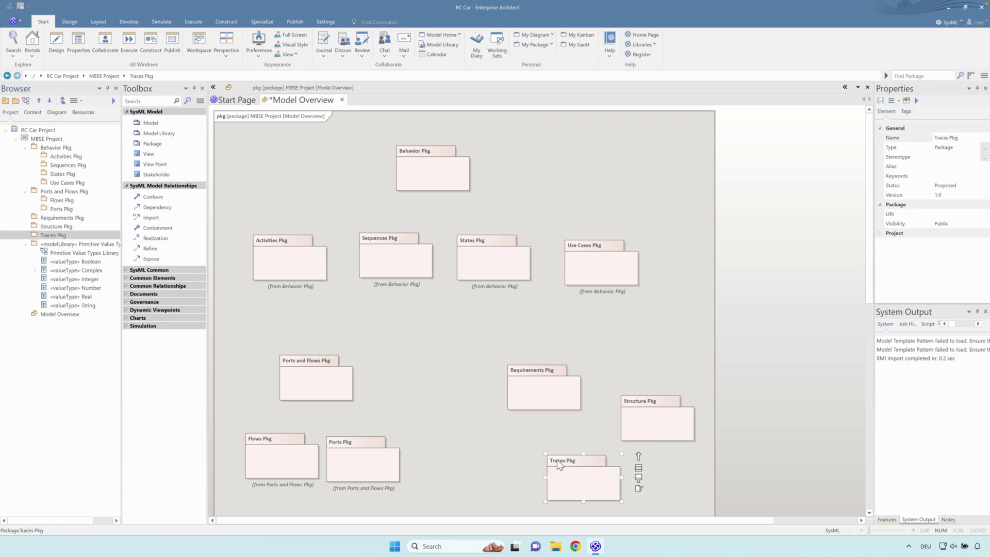
- Arrange Requirements Pkg and Structure Pkg side by side, with Traces Pkg directly below Requirements Pkg
drag(541, 407, 525, 400)
drag(569, 475, 508, 450)
drag(693, 429, 674, 391)
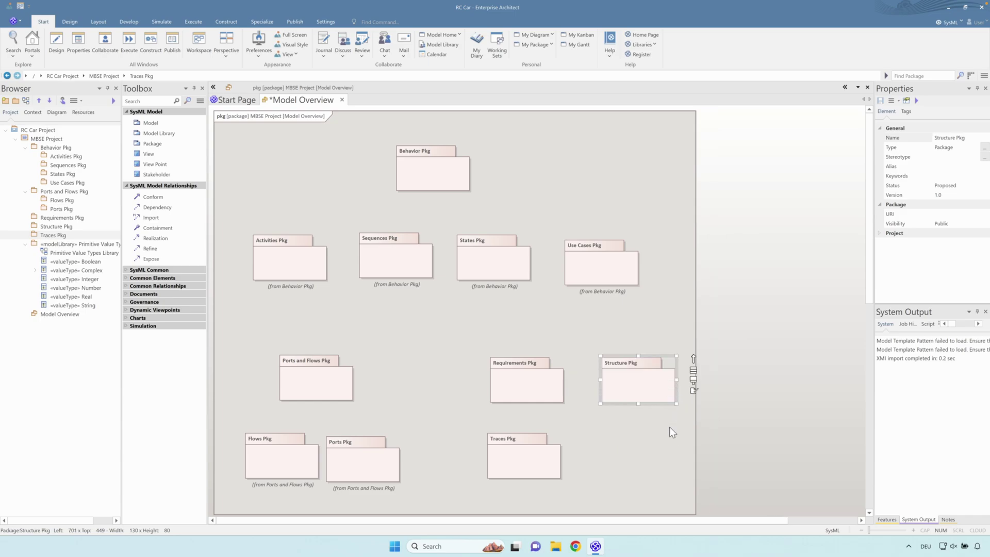
click(670, 431)
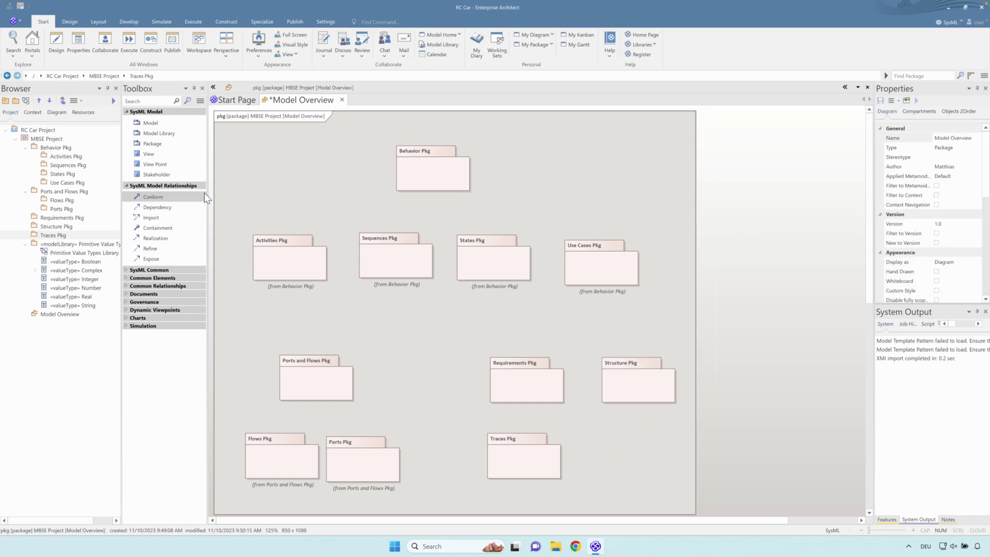
- Add the Primitive Value Types Library package as a package element directly below Structure Pkg
click(90, 244)
drag(602, 448, 615, 439)
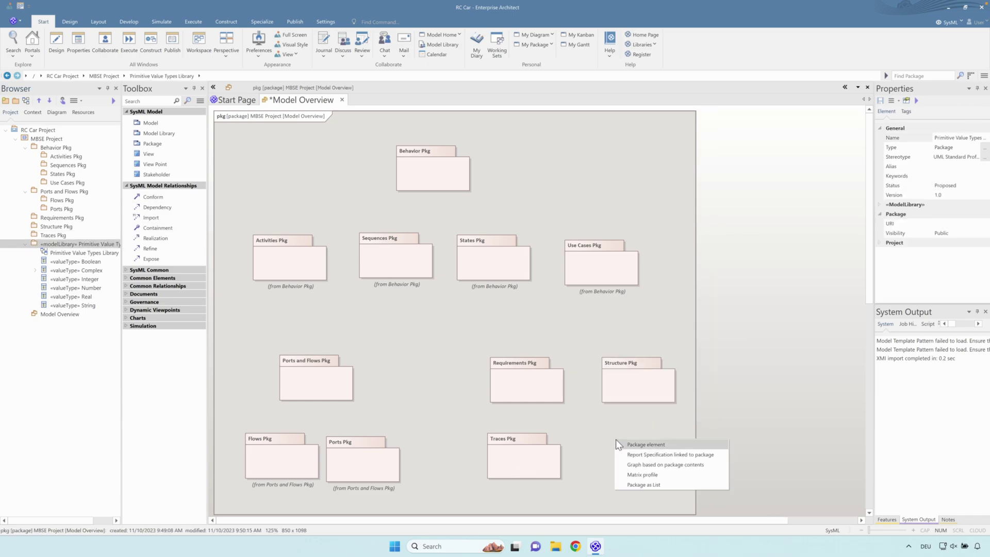
click(639, 446)
drag(669, 456, 654, 450)
click(709, 385)
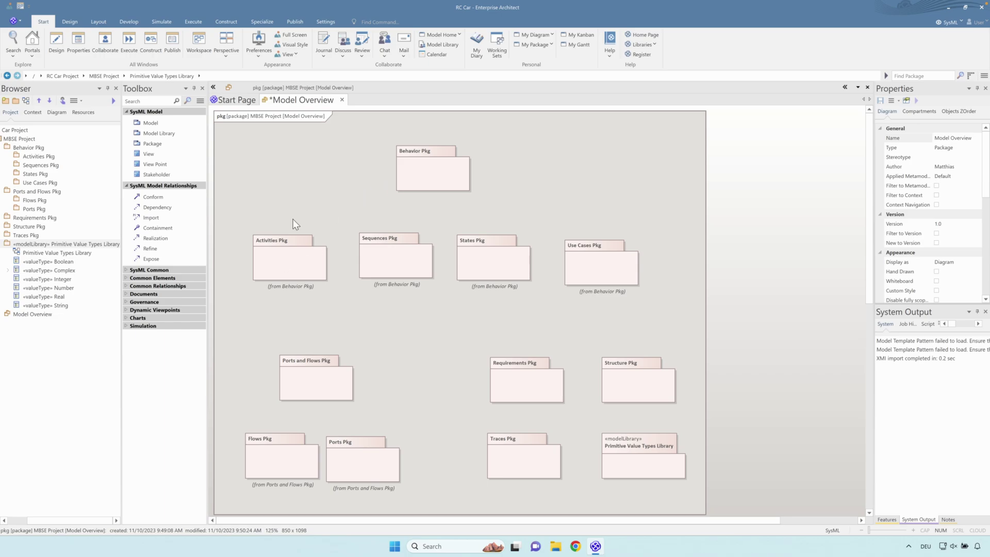
- Shift Behavior Pkg slightly above its subpackages and select Activities Pkg
mouse_move(414, 169)
mouse_down()
mouse_move(406, 165)
mouse_move(420, 173)
mouse_move(413, 185)
mouse_up()
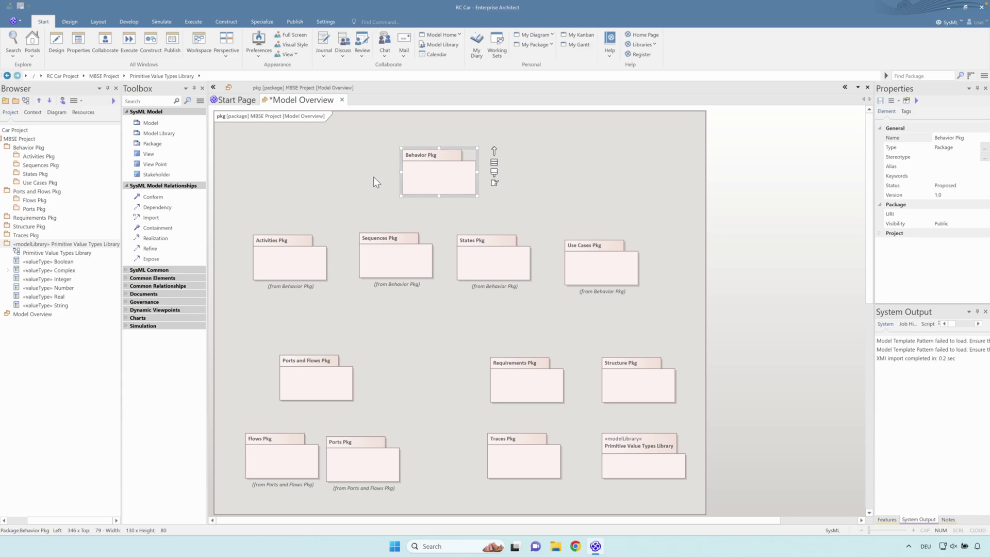
click(278, 267)
click(461, 177)
click(276, 252)
click(278, 257)
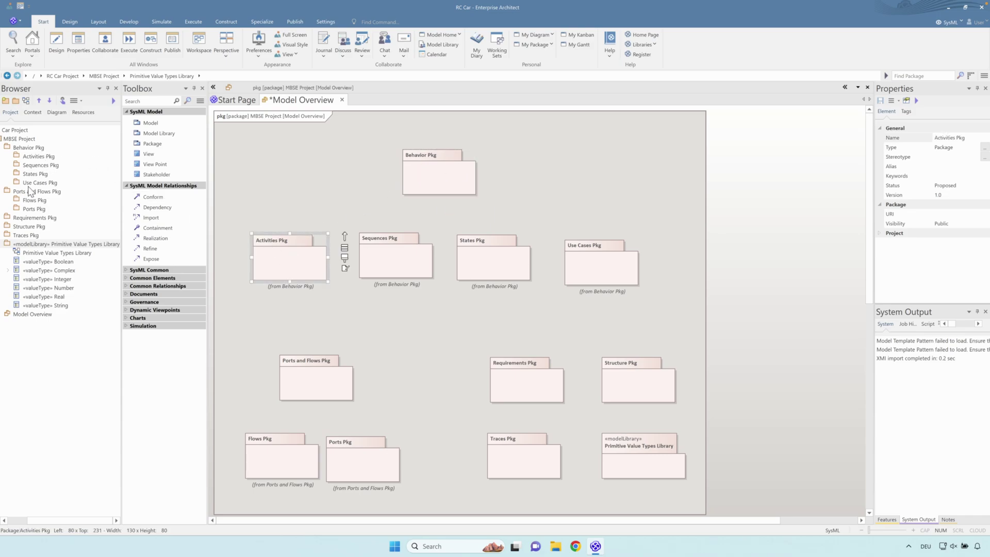
- Show the full package tree in the browser and widen the browser and toolbox panes
drag(65, 520, 44, 522)
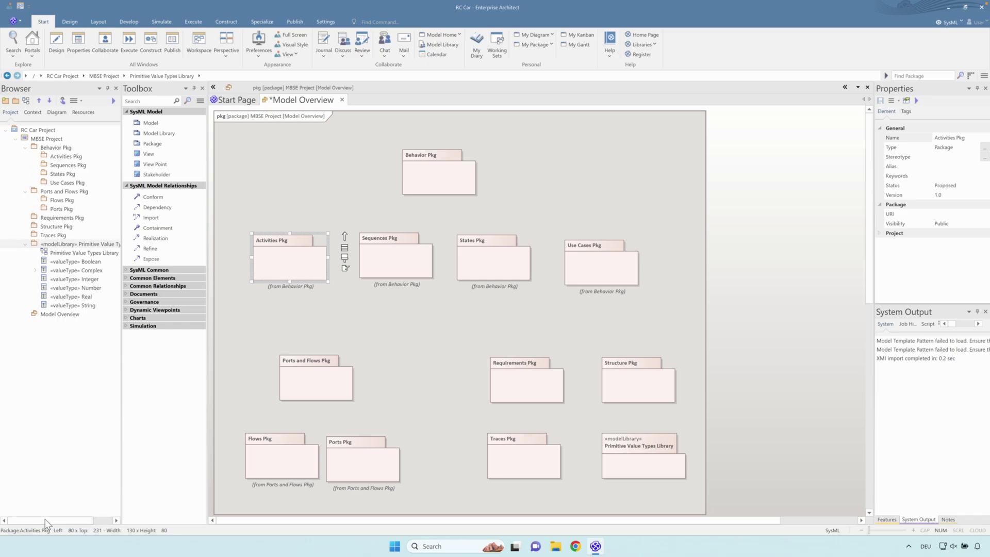
drag(121, 417, 140, 412)
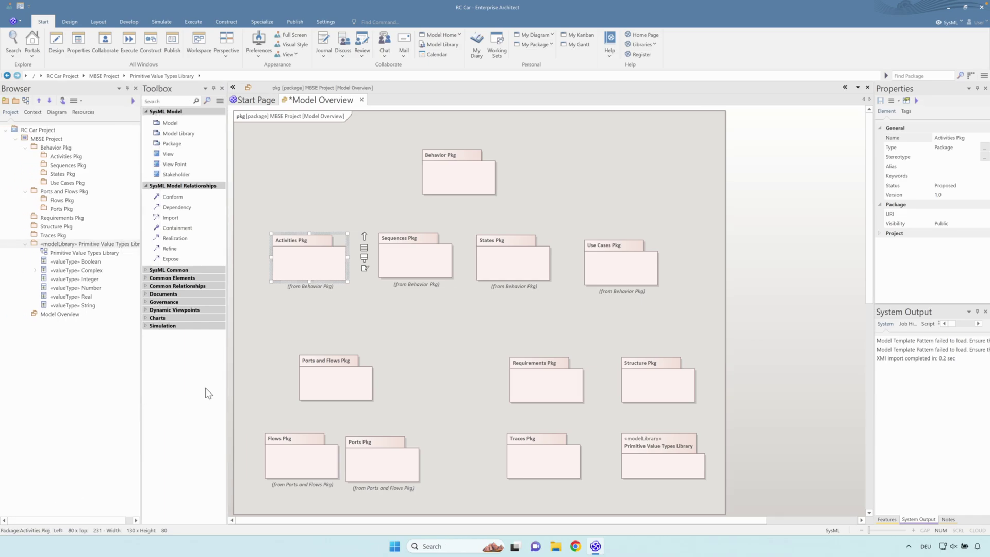
drag(227, 369, 247, 369)
- Connect Activities Pkg to Behavior Pkg with a Nesting relationship
click(369, 224)
click(345, 247)
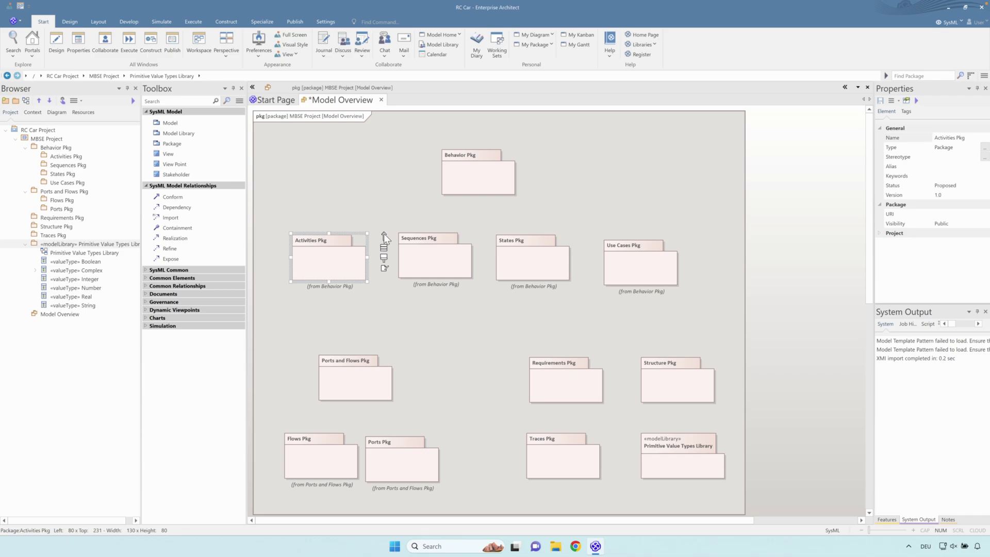
drag(384, 233, 385, 235)
drag(420, 199, 465, 177)
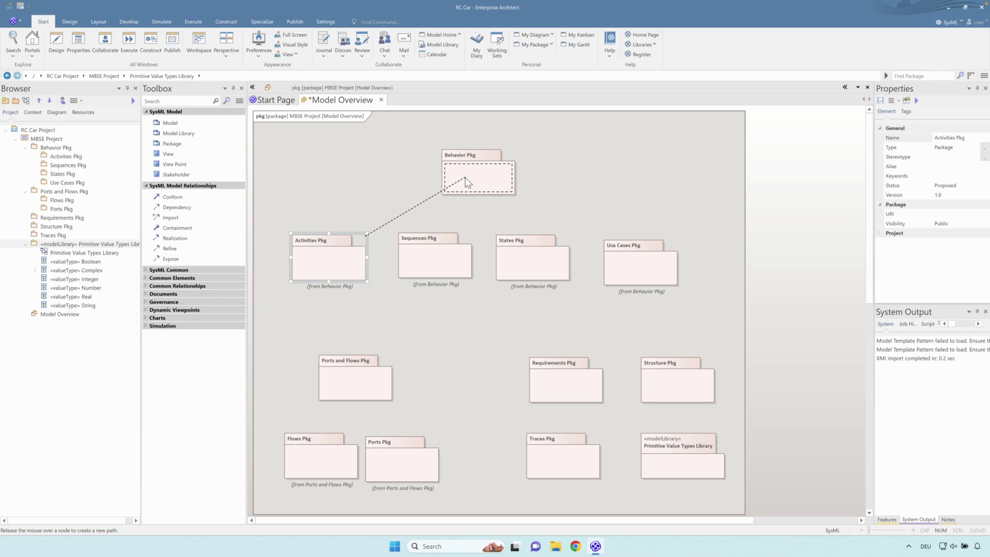
drag(466, 178, 465, 178)
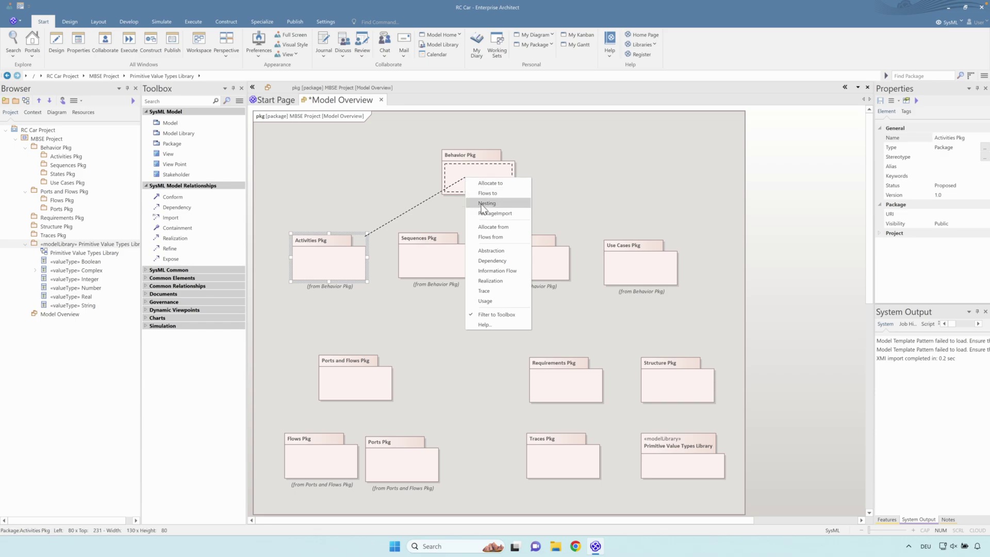
click(483, 204)
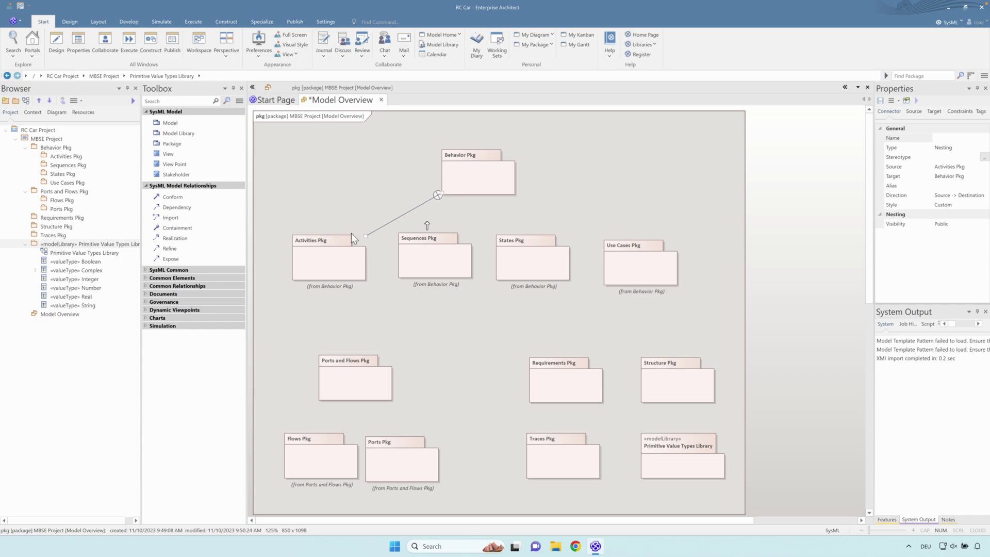
- Connect Sequences Pkg to Behavior Pkg with a Nesting relationship
click(443, 254)
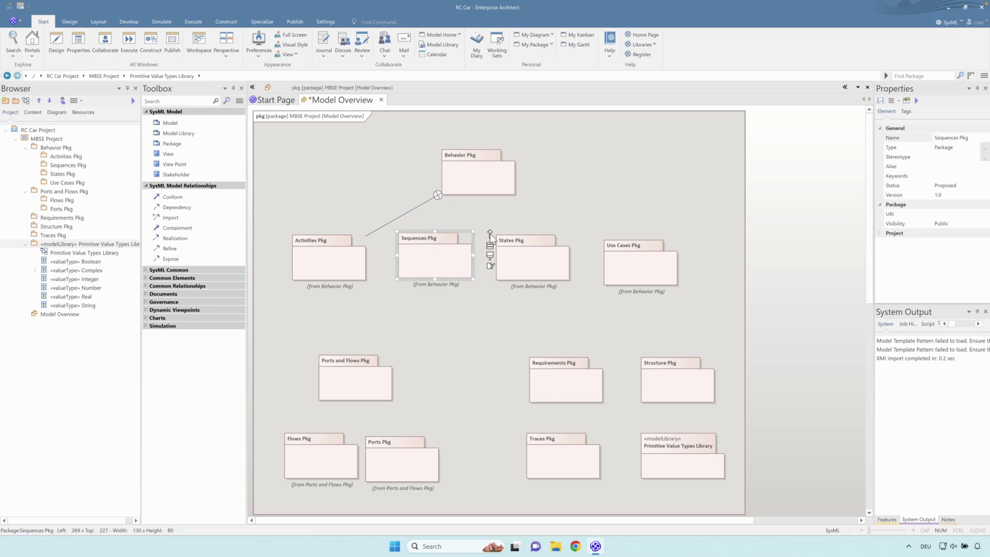
drag(491, 236, 475, 175)
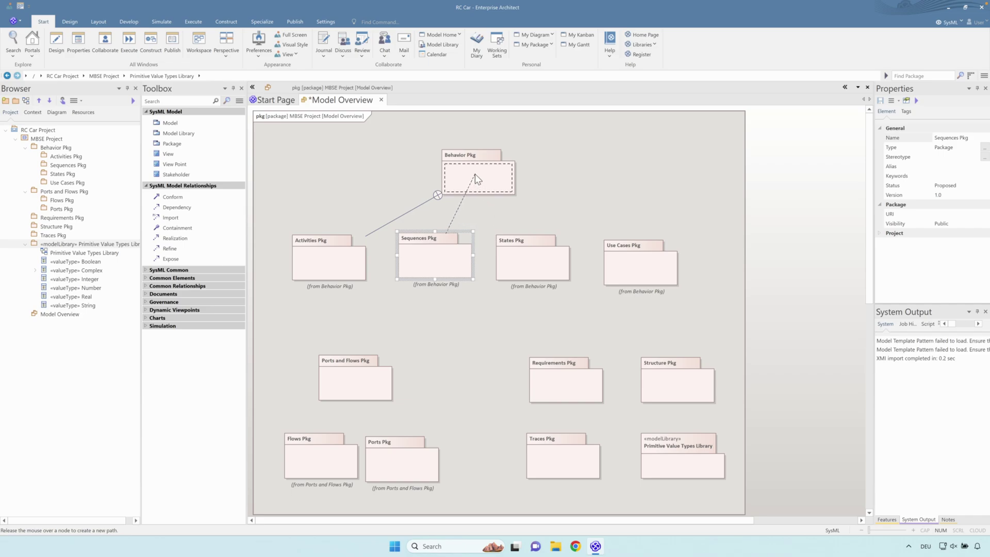
drag(475, 174, 475, 175)
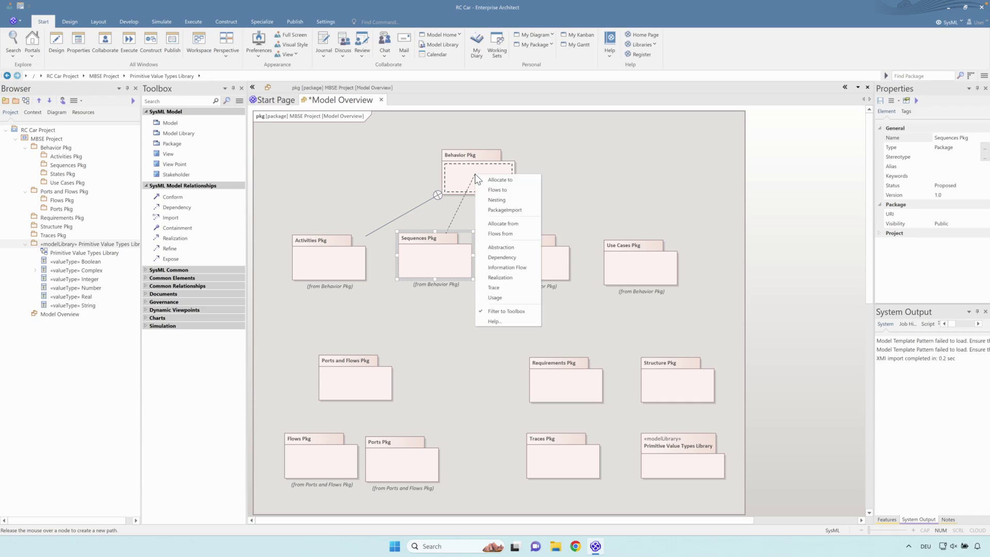
click(502, 199)
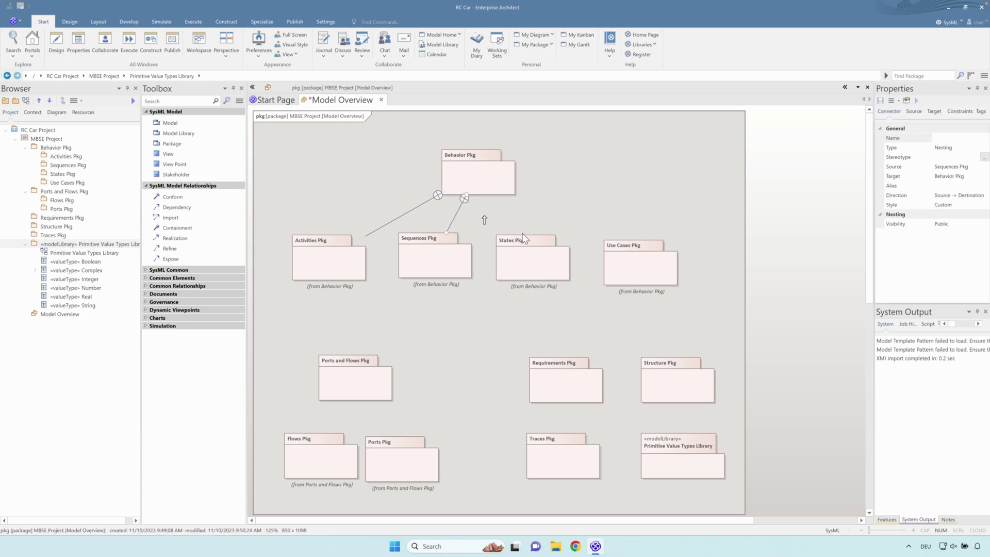
- Move Use Cases Pkg level with Sequences Pkg and connect States Pkg to Behavior Pkg with a Nesting relationship
drag(636, 265, 646, 258)
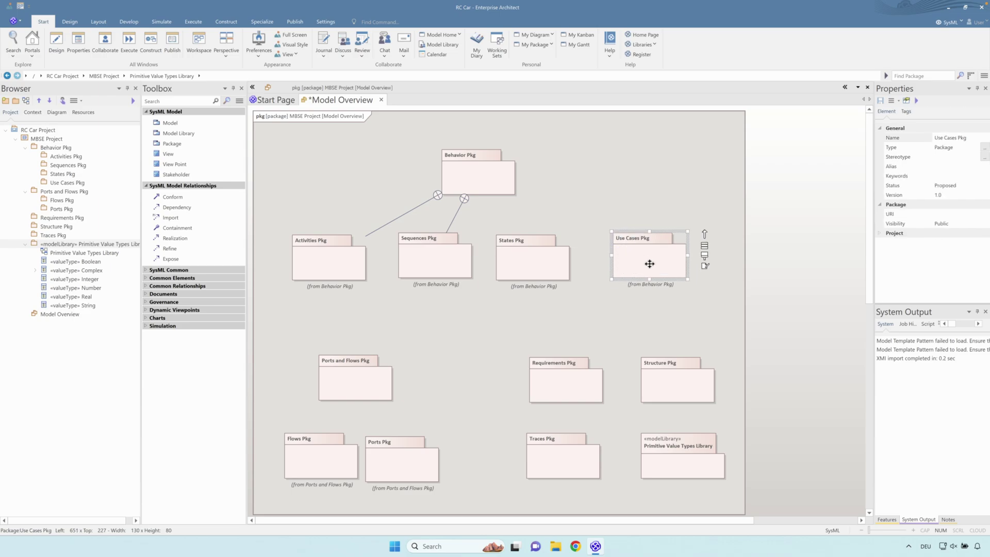
click(697, 299)
click(535, 252)
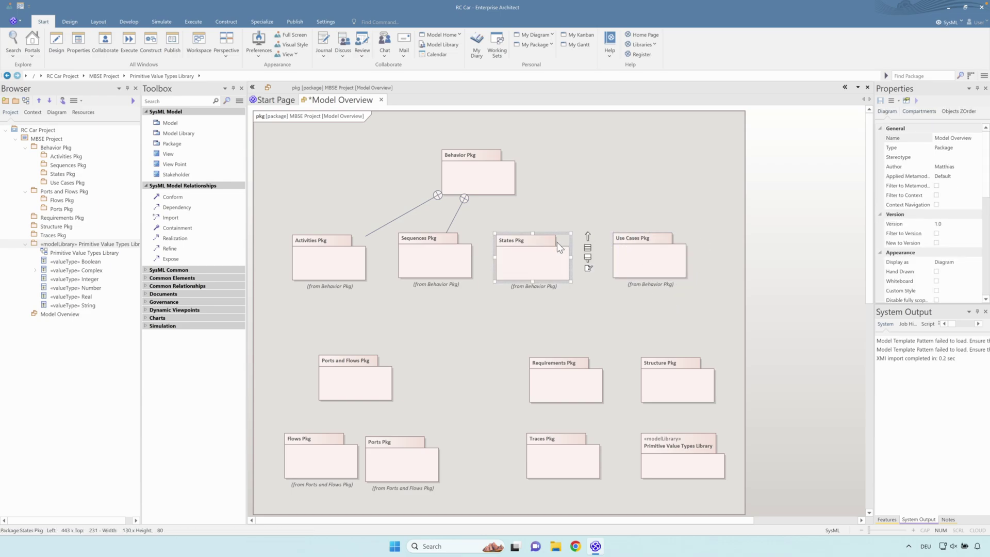
drag(588, 236, 588, 237)
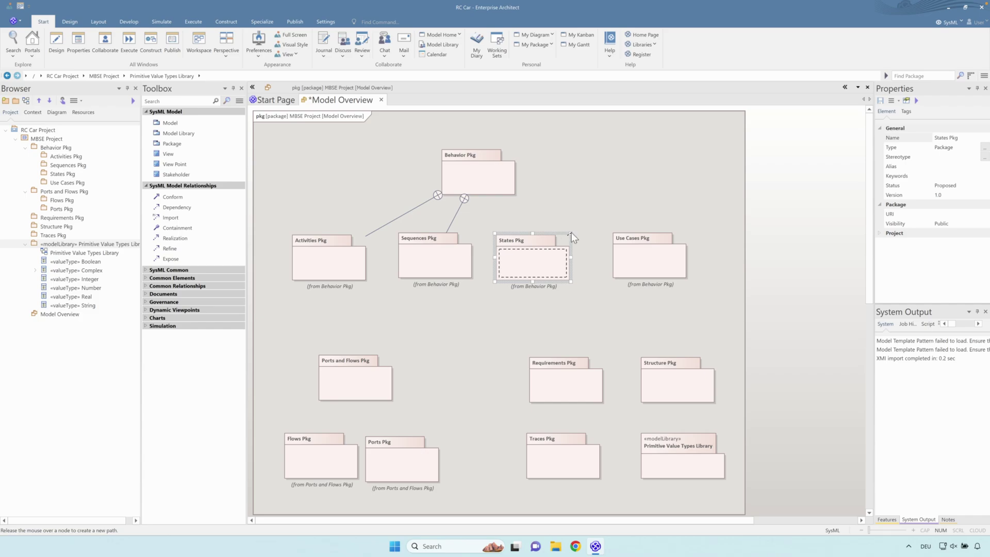
drag(515, 205, 481, 174)
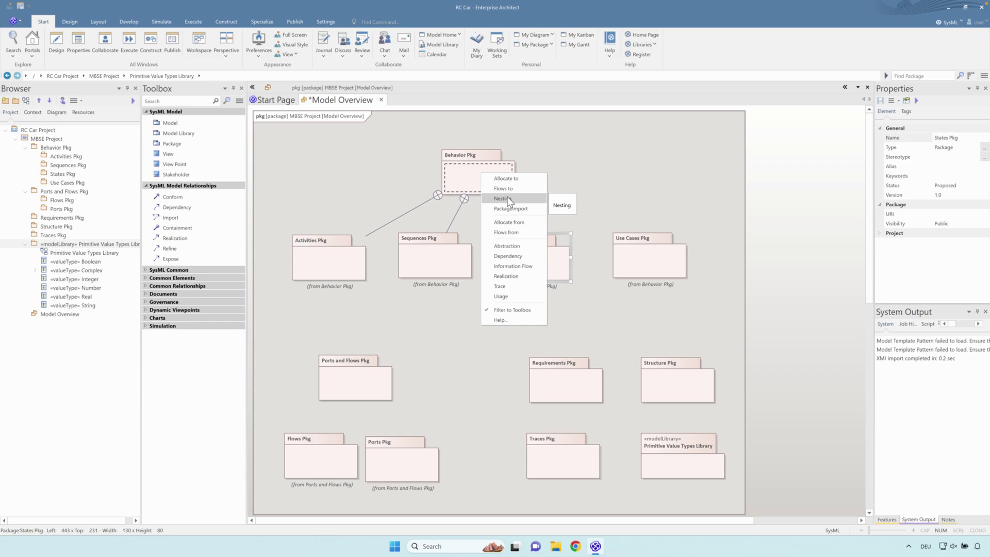
click(507, 198)
- Connect Use Cases Pkg to Behavior Pkg with a Nesting relationship and shift Behavior Pkg slightly upward
click(666, 254)
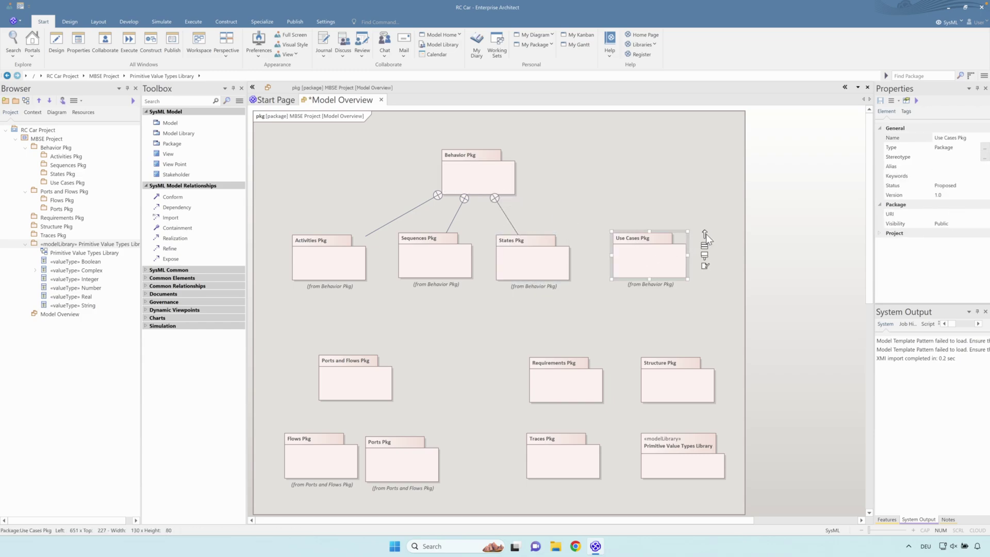
drag(704, 234, 699, 226)
drag(595, 190, 504, 176)
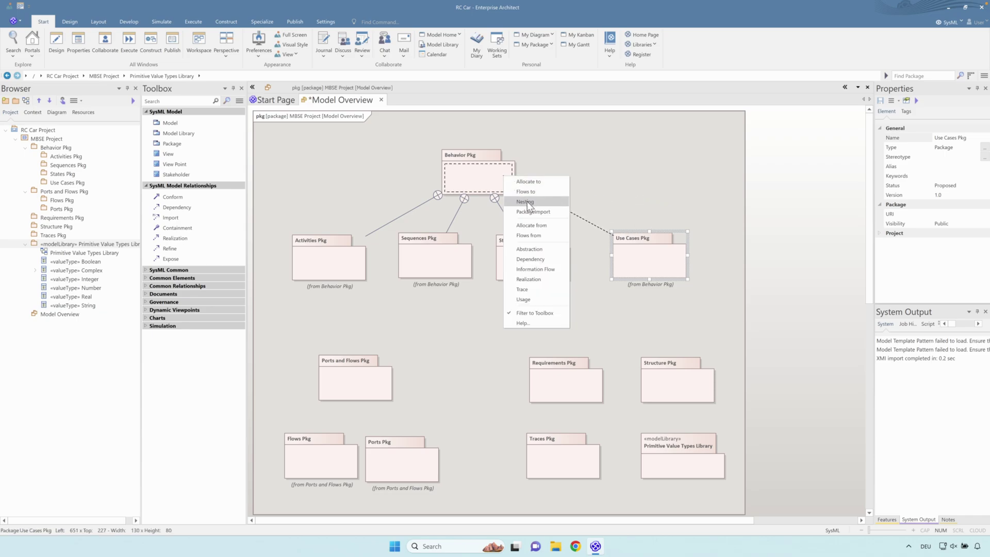
click(527, 201)
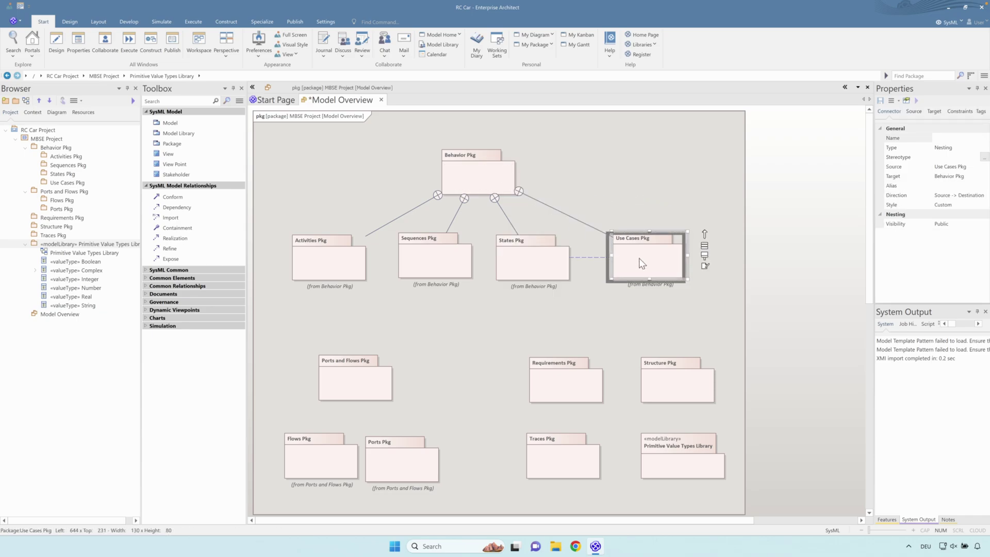
drag(486, 177, 489, 171)
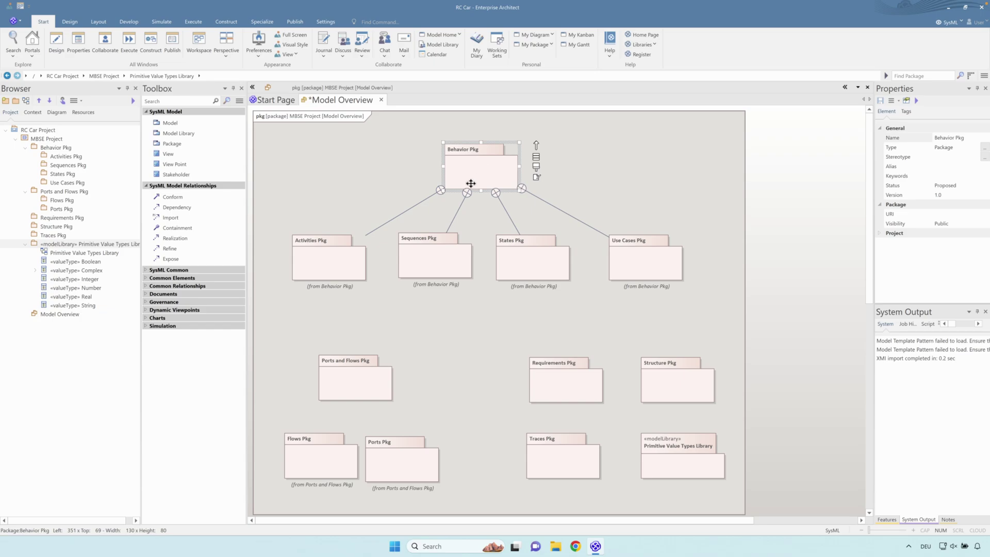
- Space the four Behavior subpackages evenly across and align them in one straight horizontal row
click(349, 246)
click(679, 256)
click(565, 256)
drag(713, 221, 277, 299)
click(63, 19)
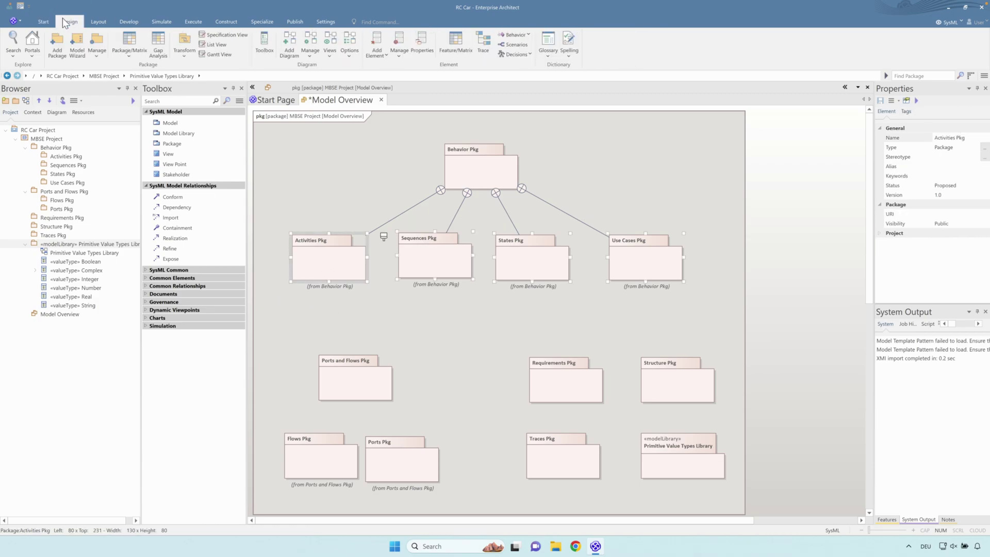
click(98, 22)
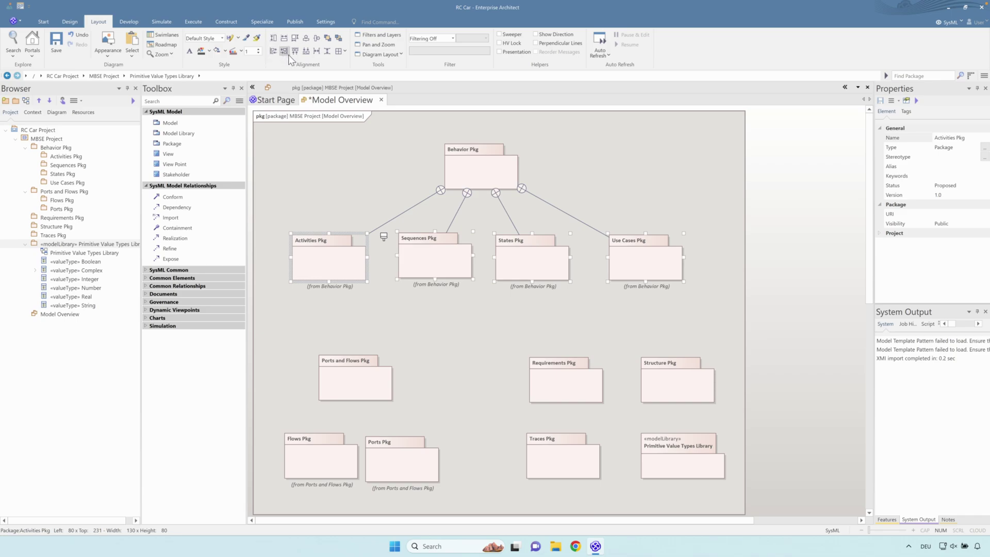
click(316, 53)
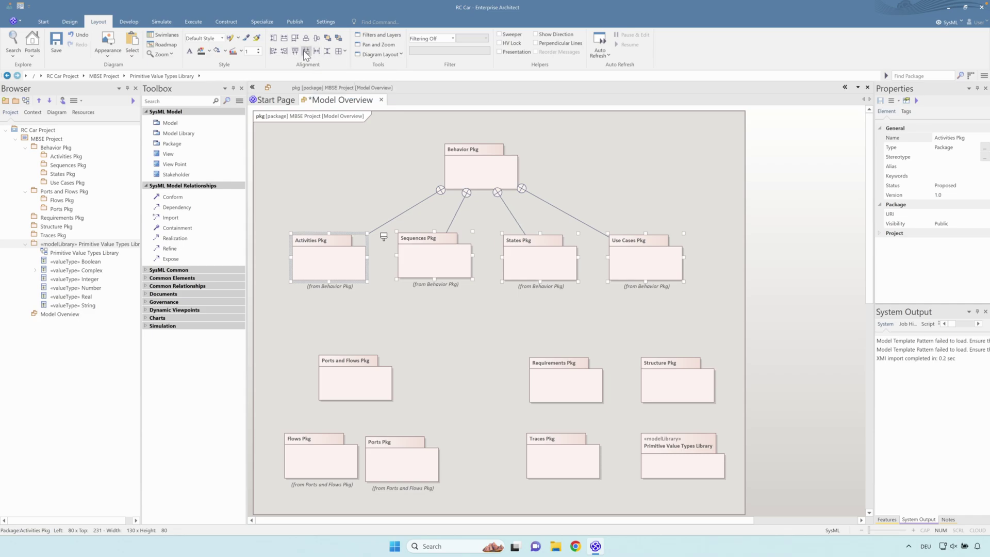
click(305, 50)
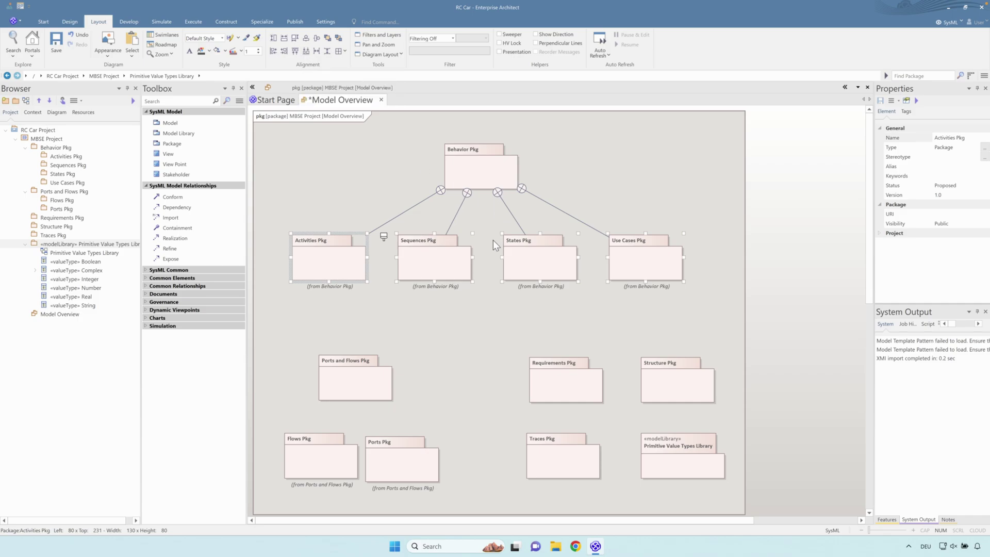
click(593, 205)
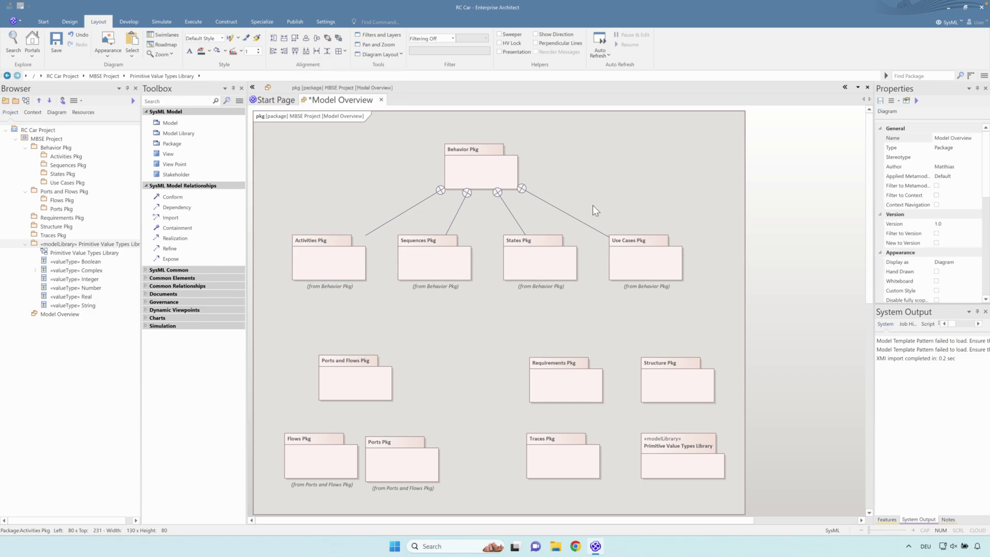
- Set the line style of the Nesting connector from Activities Pkg to Behavior Pkg to Tree Style - Horizontal
click(426, 199)
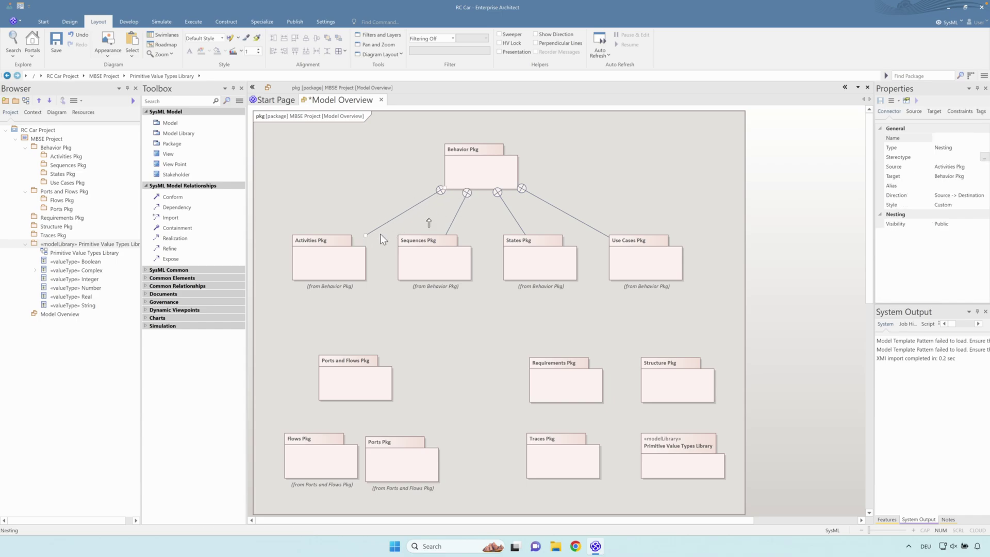
right_click(407, 210)
mouse_move(458, 250)
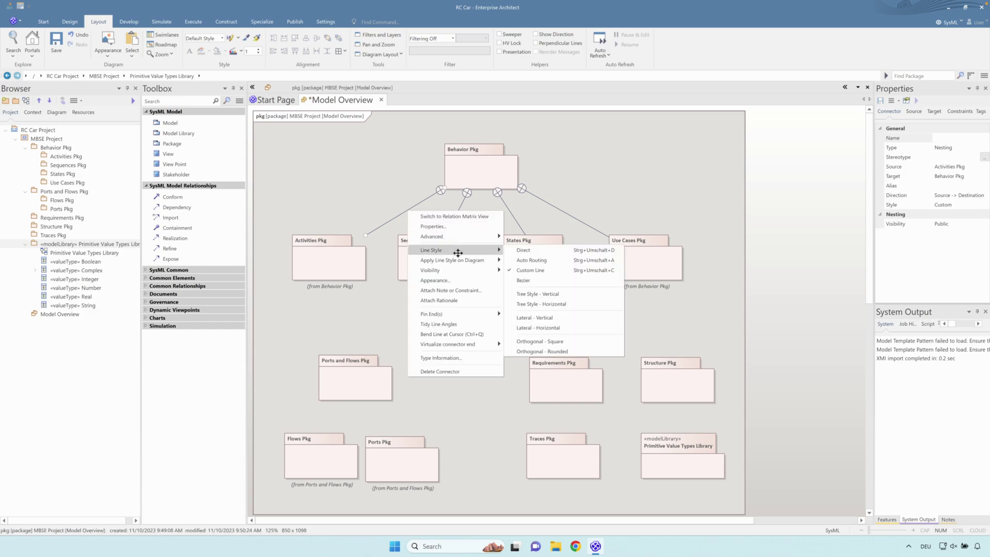
click(568, 304)
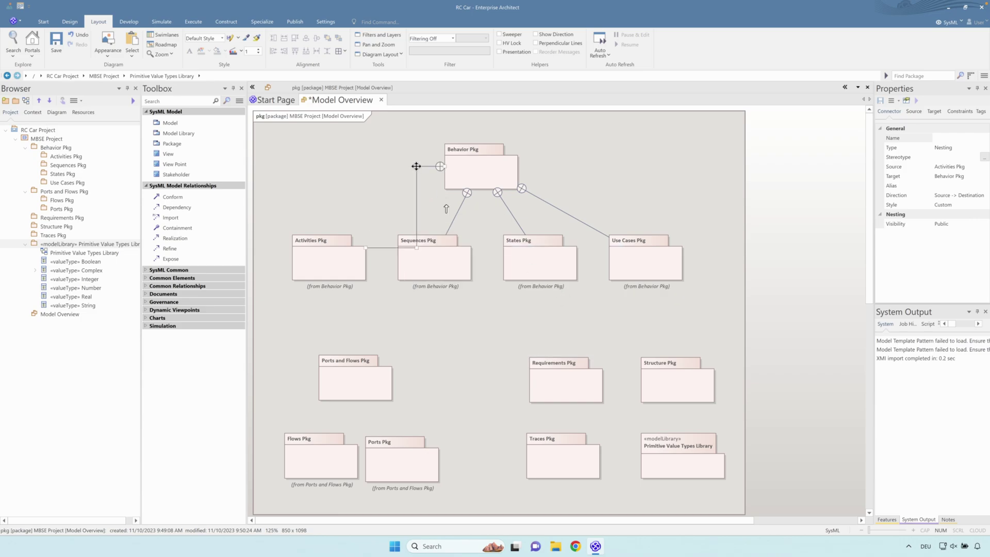
- Set the line style of the Nesting connector from Activities Pkg to Behavior Pkg to Tree Style - Vertical
right_click(418, 185)
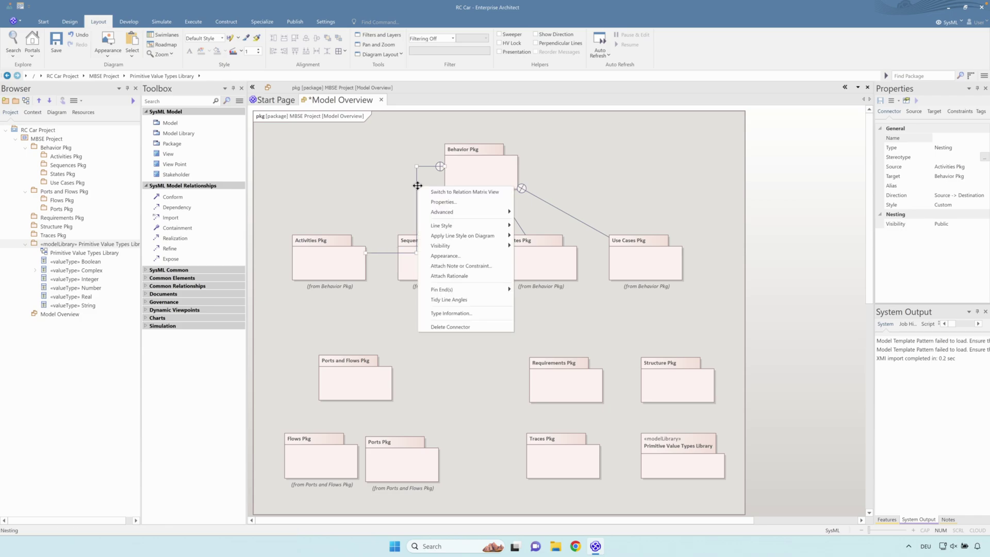
mouse_move(504, 229)
click(549, 269)
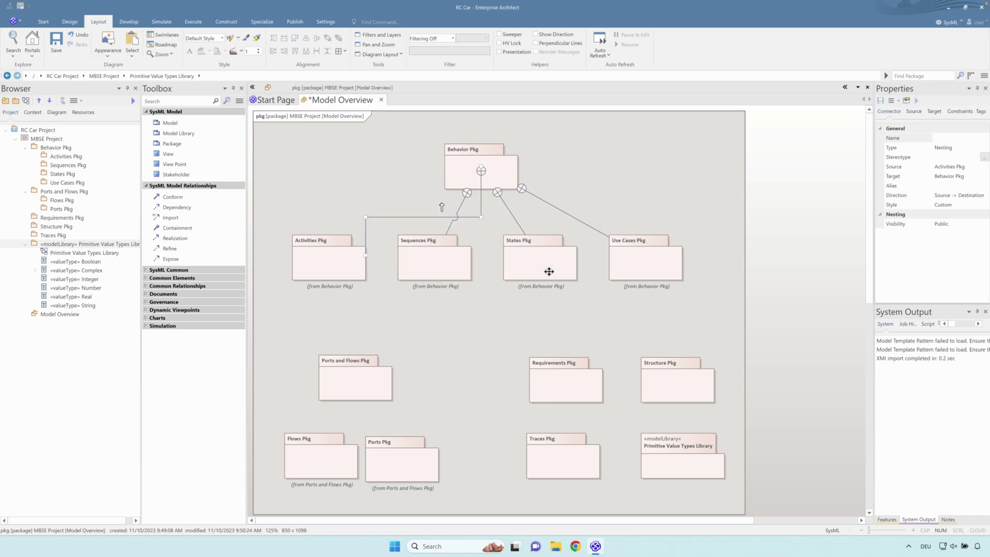
click(616, 203)
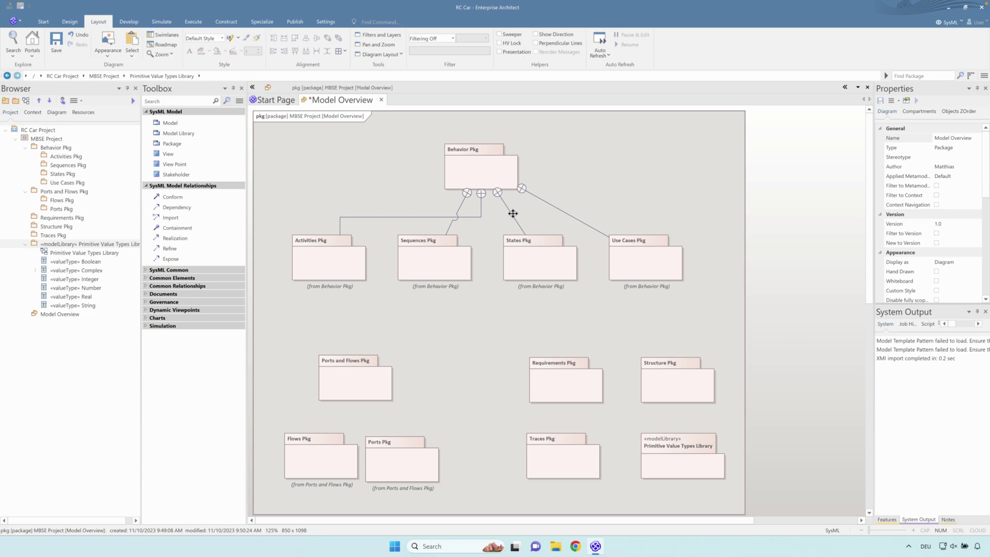
- Apply the Activities Pkg connector's line style to all connectors of the same type on the diagram
click(481, 207)
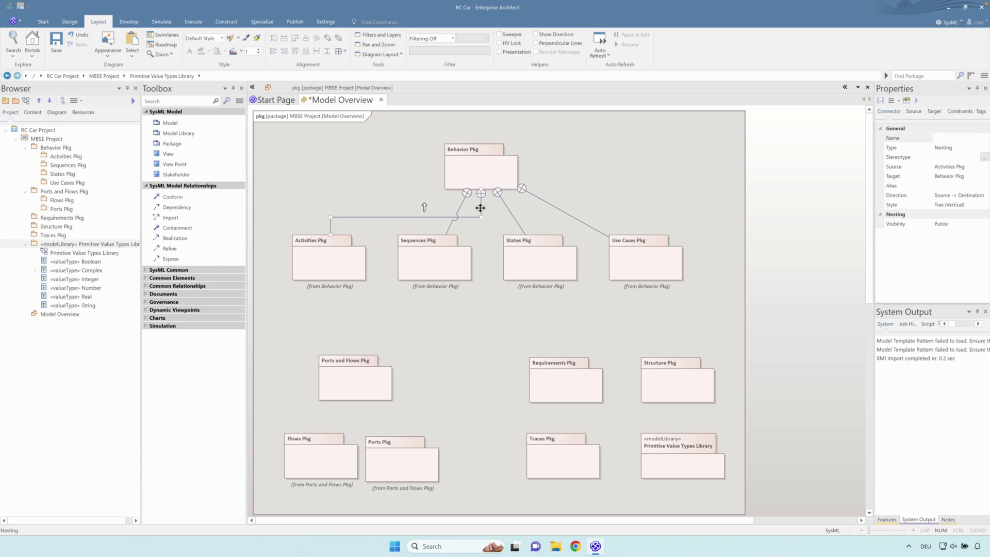
right_click(389, 217)
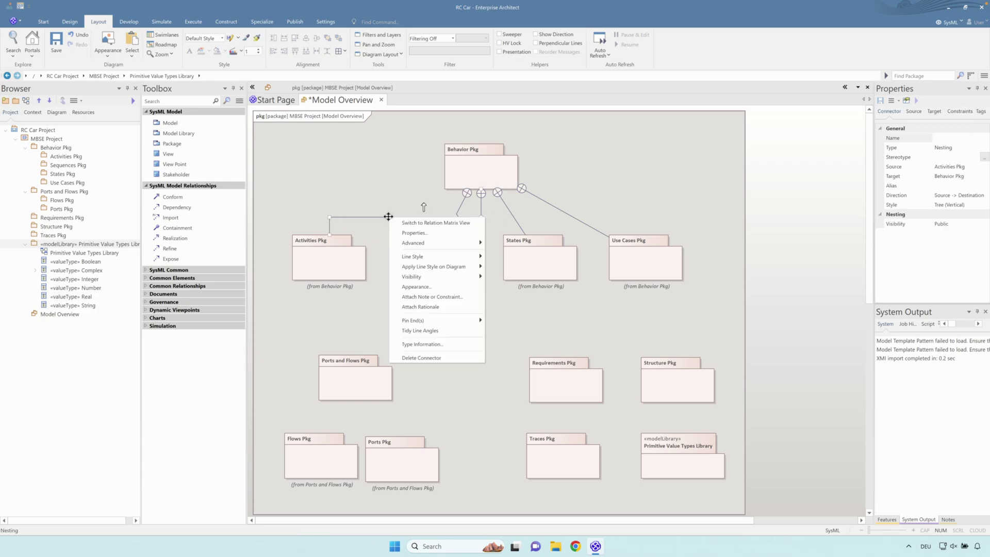
mouse_move(424, 267)
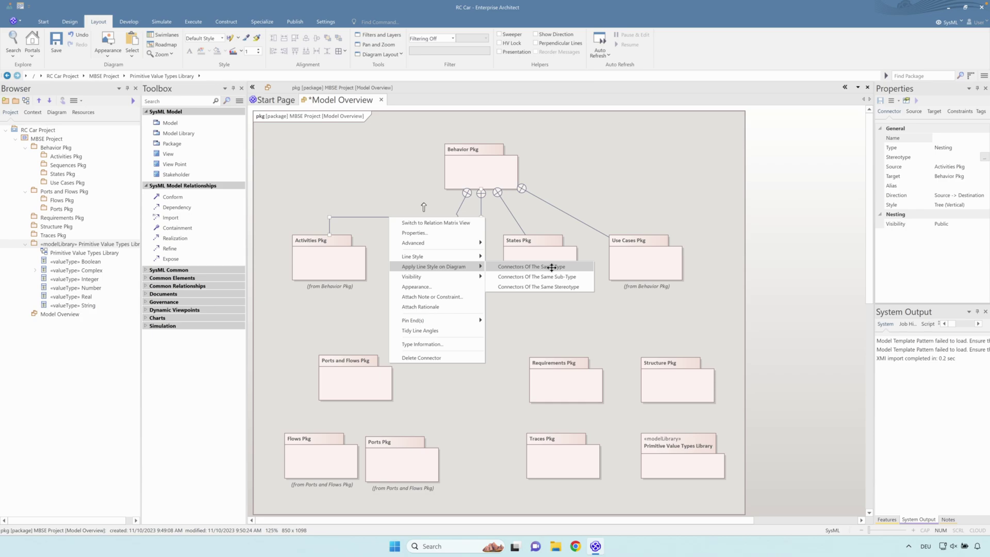
click(551, 268)
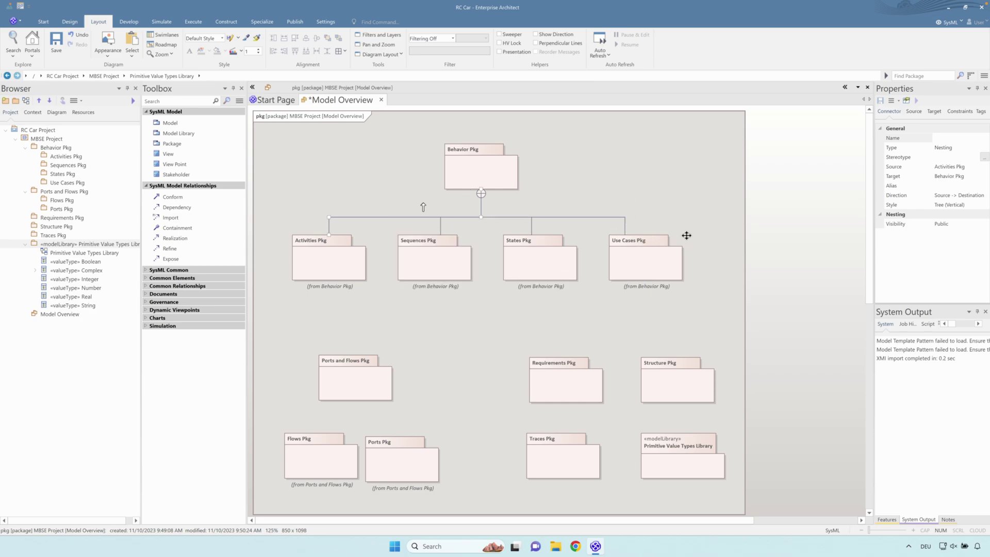
click(690, 216)
scroll(697, 235, down, 5)
scroll(685, 239, up, 5)
- Try to link Flows Pkg to Ports and Flows Pkg with a Flows to relationship
click(360, 382)
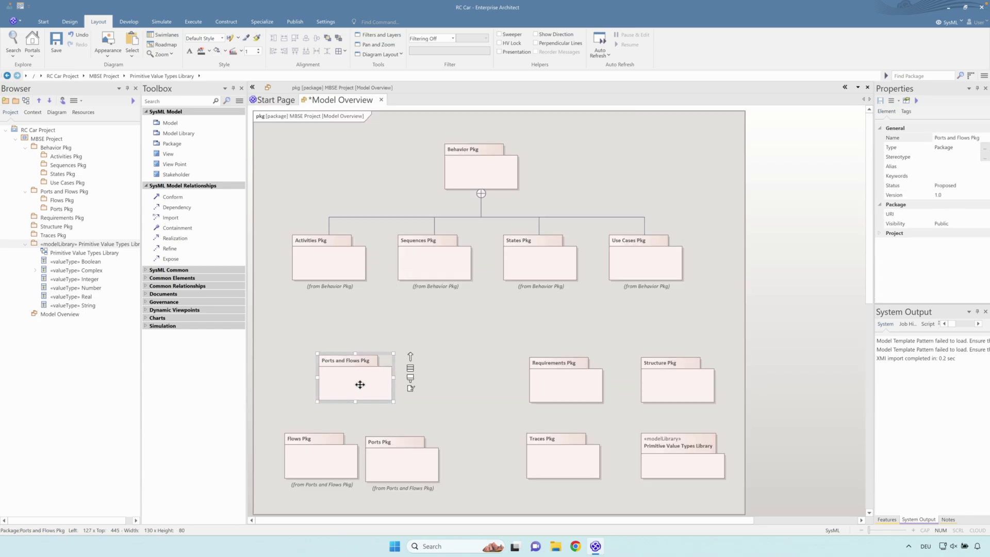
click(311, 437)
drag(376, 434, 356, 376)
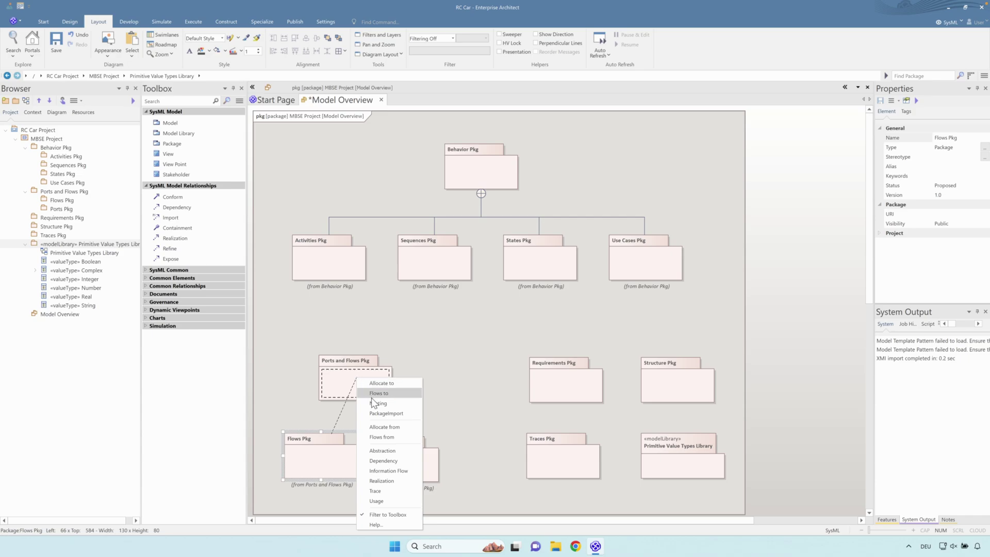
click(371, 398)
click(319, 276)
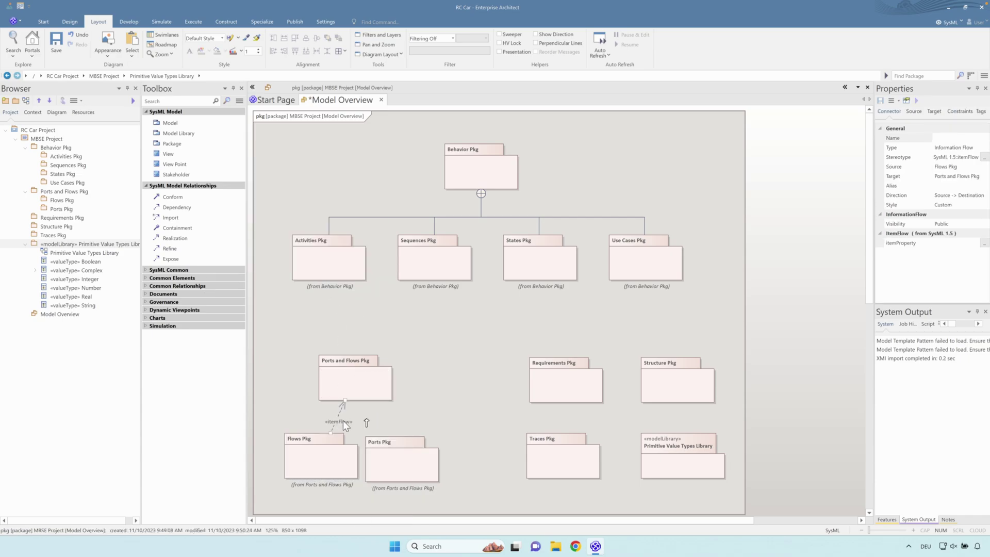
click(403, 410)
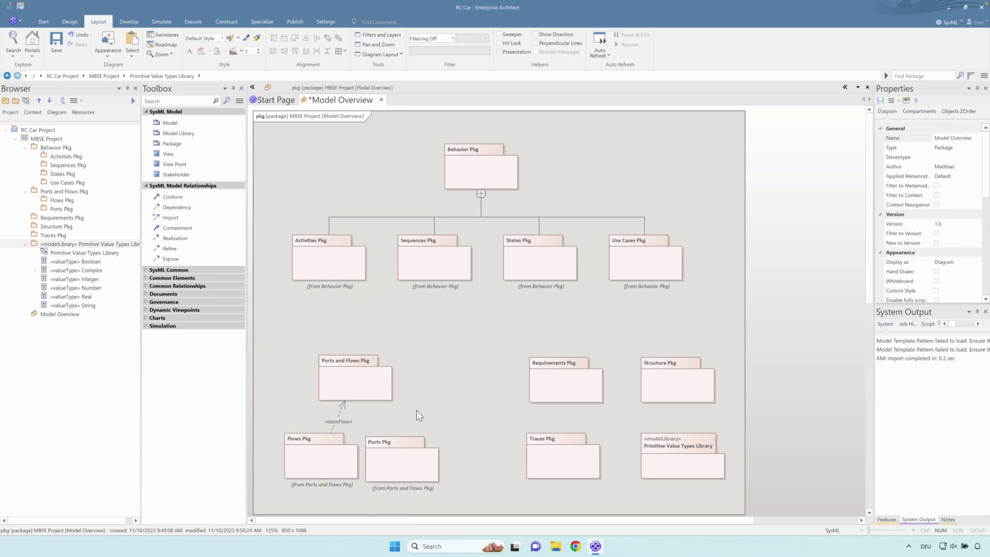
- Delete the itemFlow connector between Flows Pkg and Ports and Flows Pkg from the model
click(339, 409)
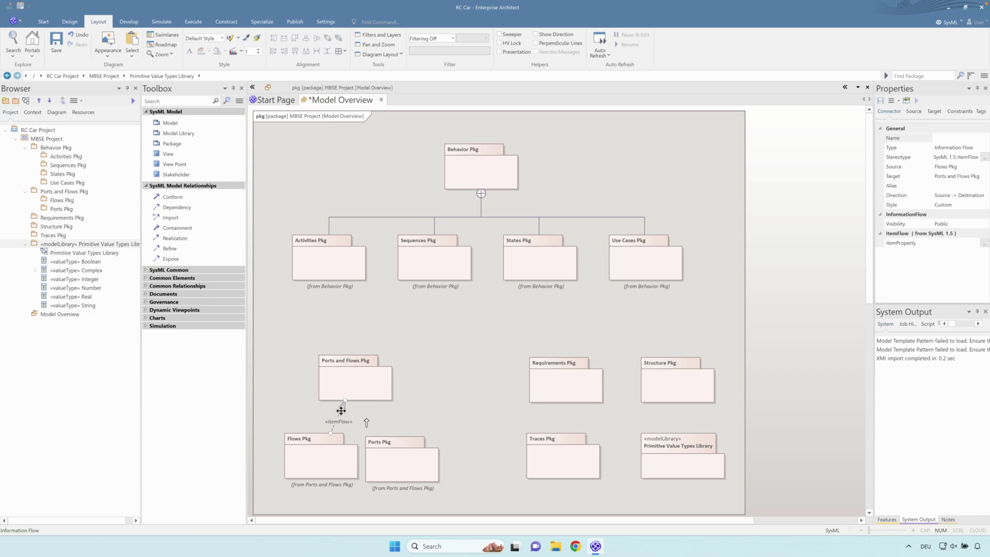
right_click(341, 411)
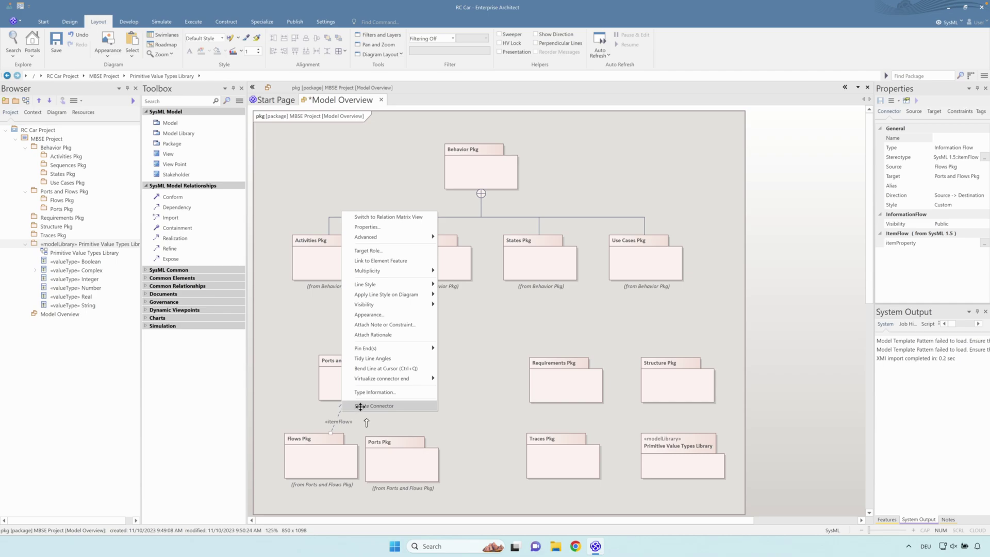
click(360, 406)
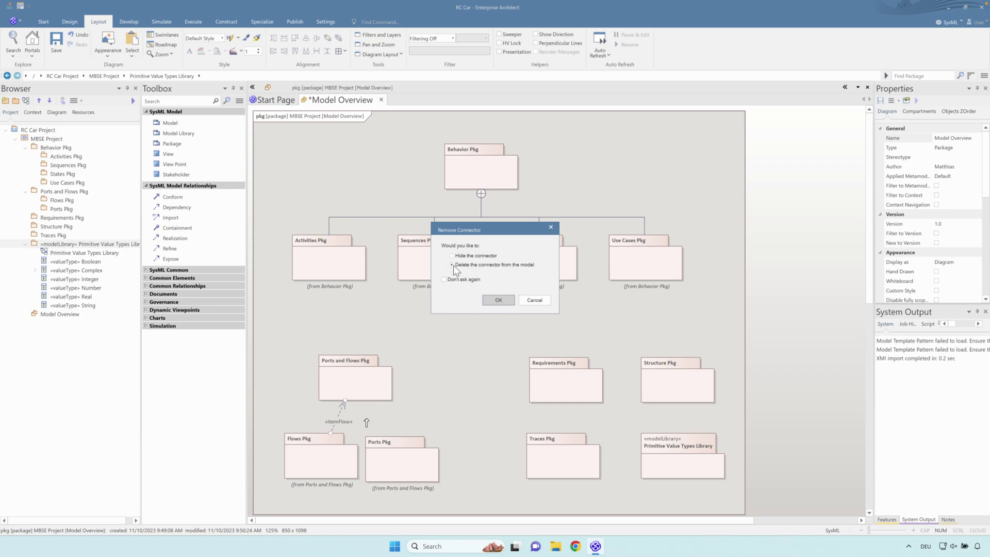
click(502, 300)
- Link Flows Pkg and Ports Pkg each to Ports and Flows Pkg with a Nesting relationship
click(320, 457)
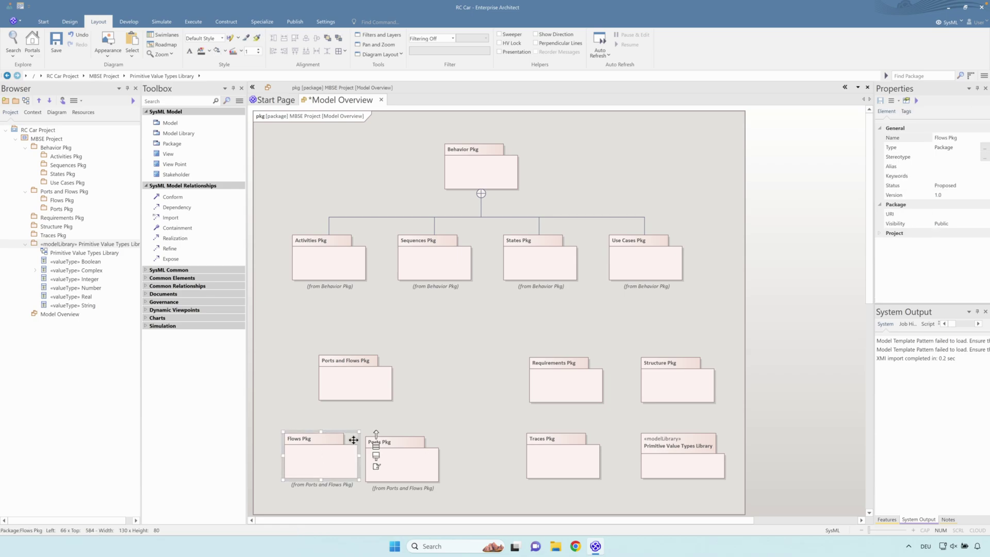
drag(376, 435, 354, 376)
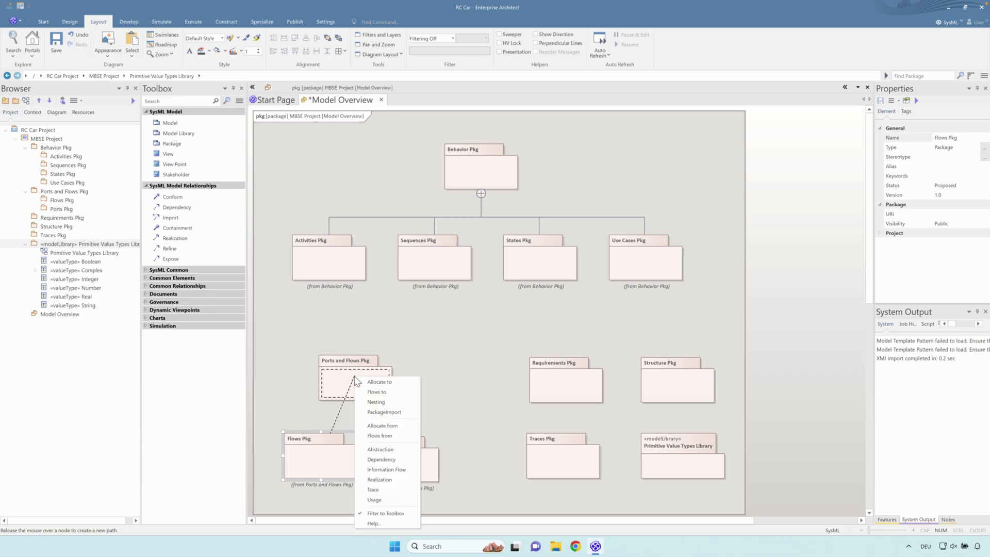
click(376, 401)
click(424, 439)
drag(458, 438, 377, 399)
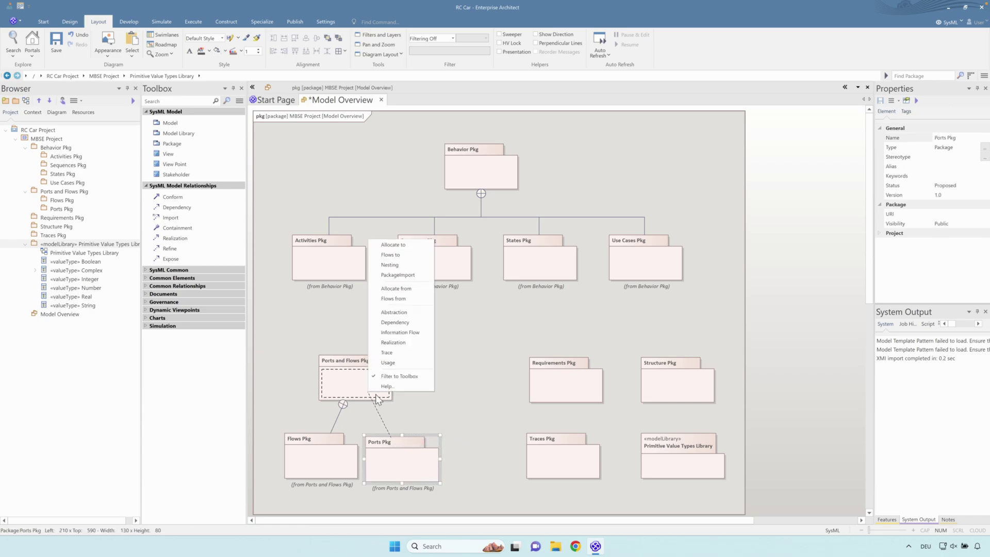
click(401, 265)
click(436, 361)
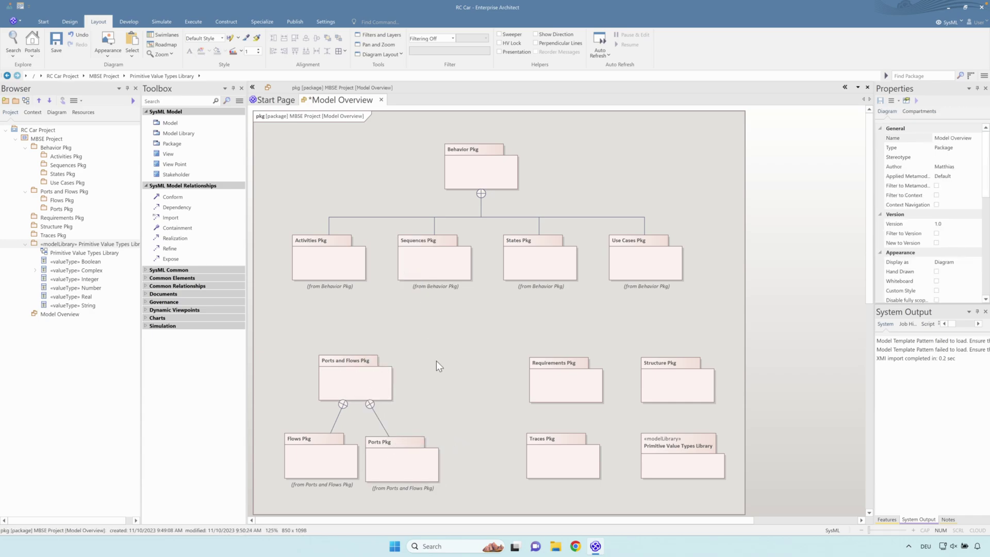
- Apply the line style of the Sequences Pkg Nesting connector to all connectors of the same type on the diagram
click(434, 226)
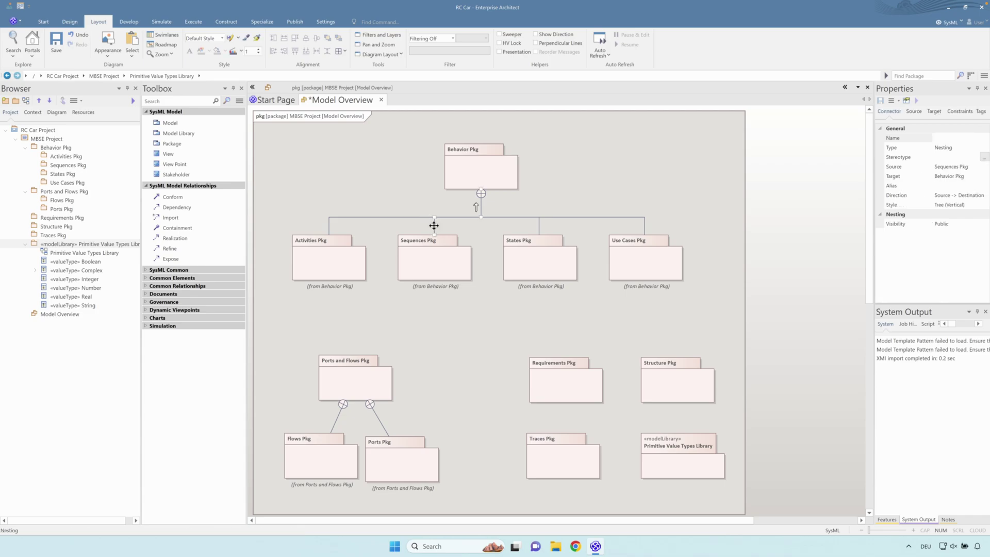
right_click(434, 225)
mouse_move(481, 311)
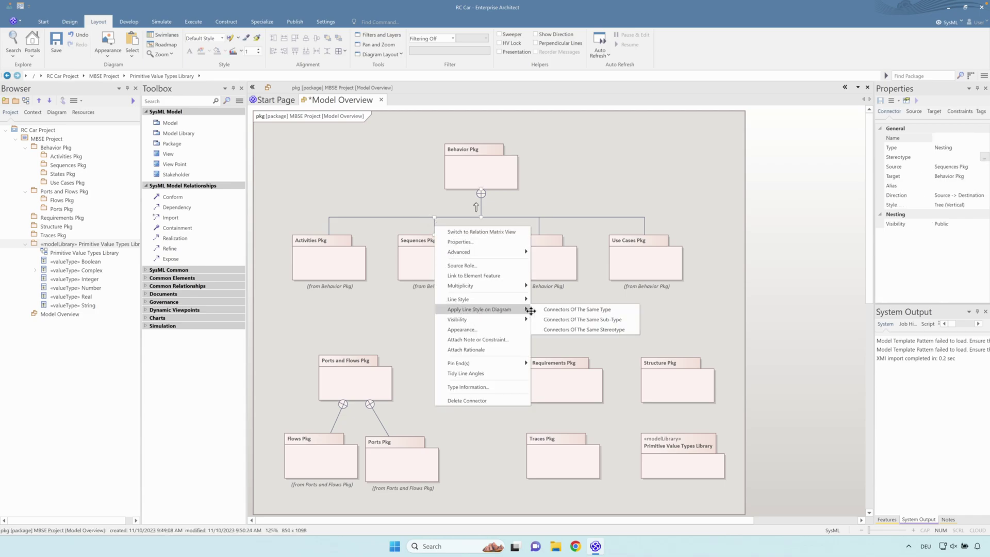
click(549, 311)
- Centre Ports and Flows Pkg above its two subpackages and move Ports Pkg level with Flows Pkg
drag(345, 380, 372, 364)
drag(410, 455, 408, 446)
click(461, 419)
- Arrange Requirements Pkg and Structure Pkg in one row, with Traces Pkg and Primitive Value Types Library in a row below them
drag(555, 386, 539, 363)
mouse_move(563, 453)
mouse_down()
mouse_move(549, 437)
mouse_move(549, 449)
mouse_up()
drag(665, 466, 662, 463)
drag(661, 400, 662, 384)
drag(675, 451, 673, 451)
click(723, 343)
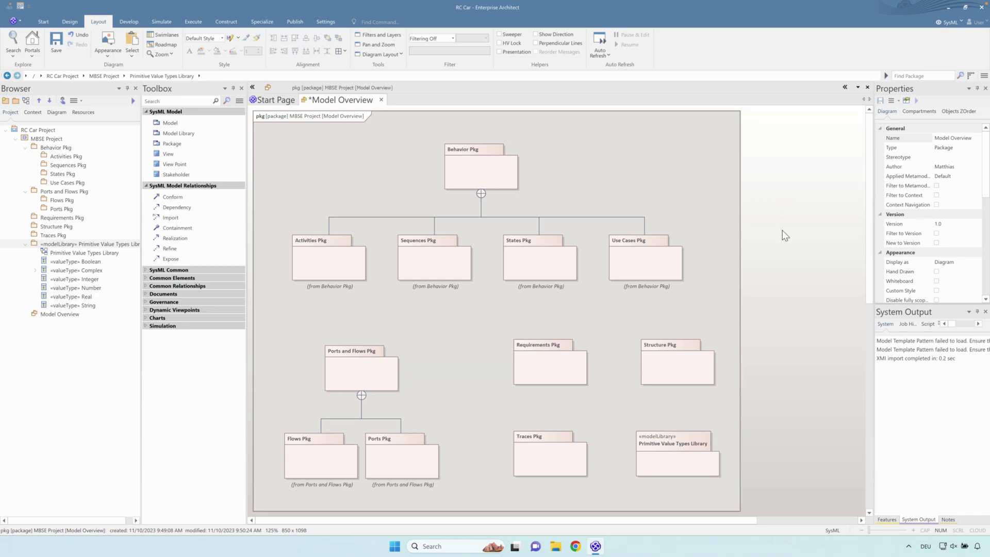
drag(761, 134, 273, 490)
click(470, 313)
drag(763, 138, 268, 489)
click(419, 360)
- Save all changes, including the Model Overview diagram
right_click(336, 103)
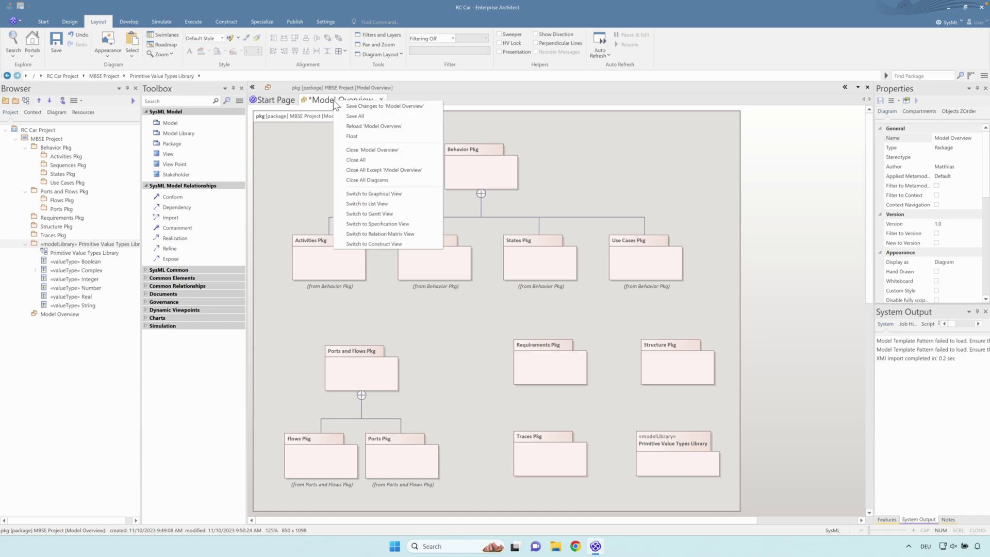
click(360, 116)
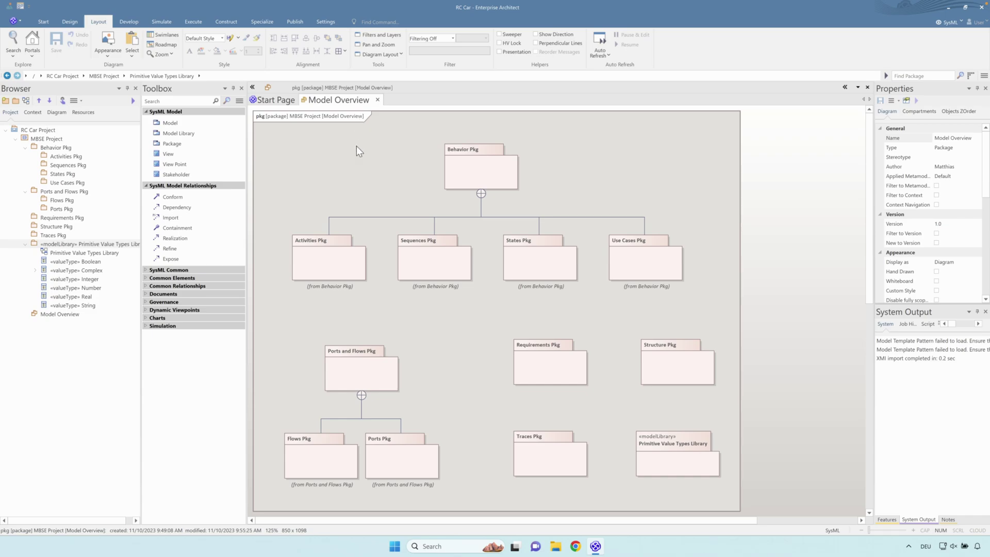